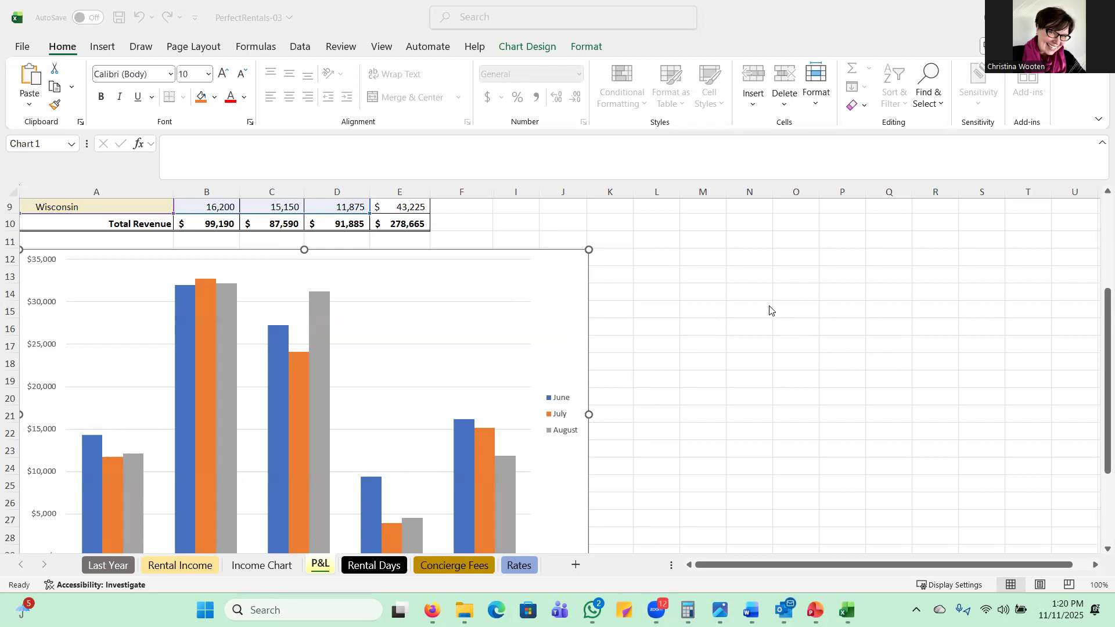
# Step: Add a chart title to the monthly revenue column chart on the P&L sheet
pyautogui.click(517, 327)
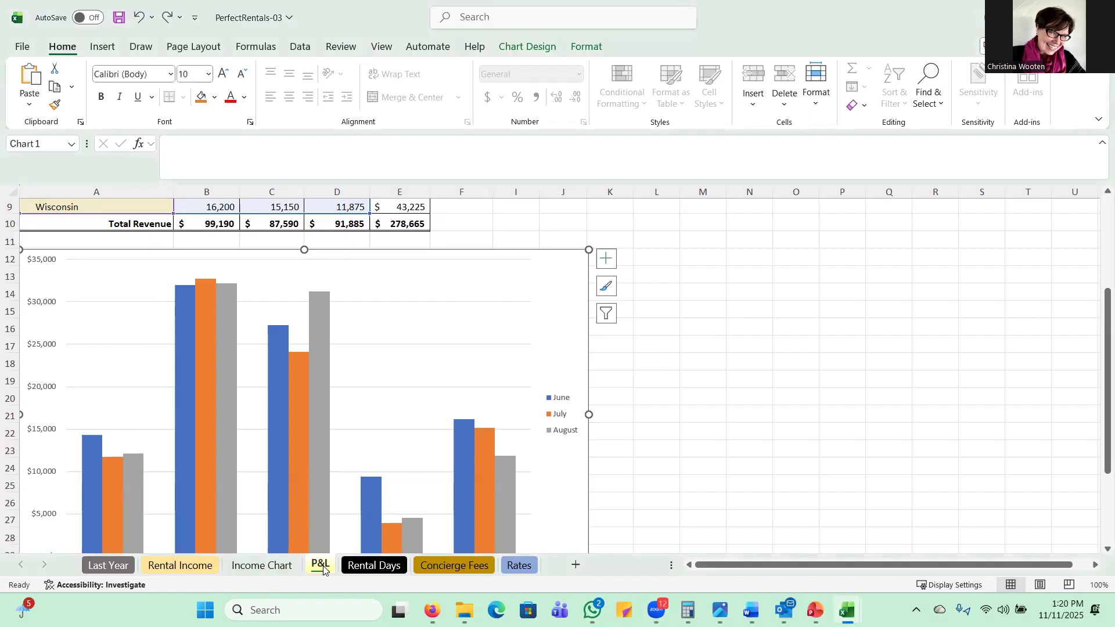
pyautogui.click(432, 296)
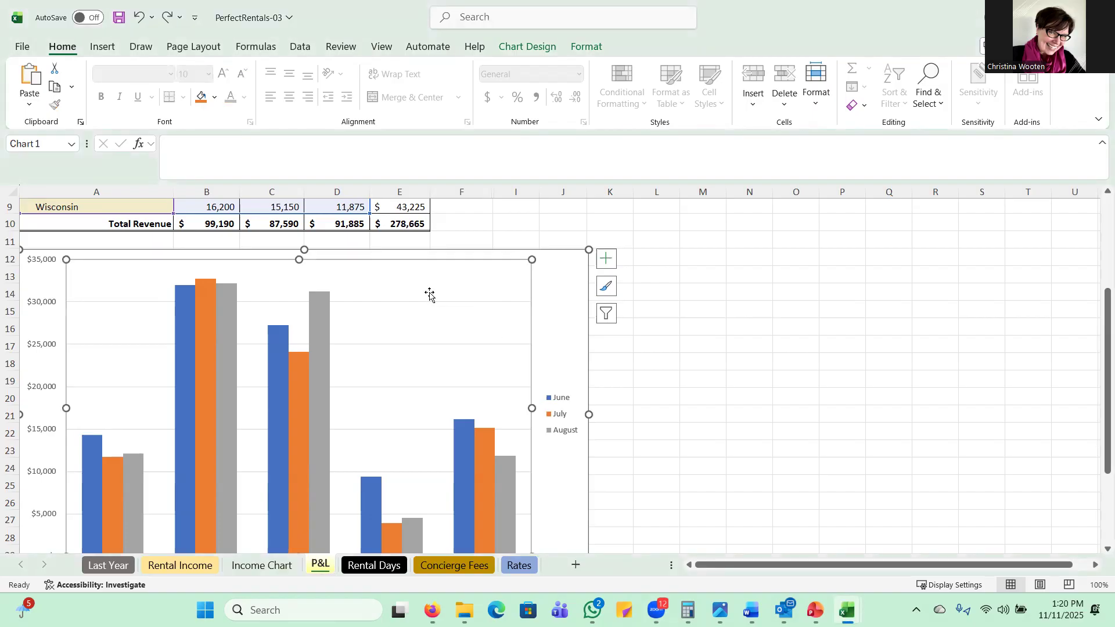
pyautogui.click(556, 285)
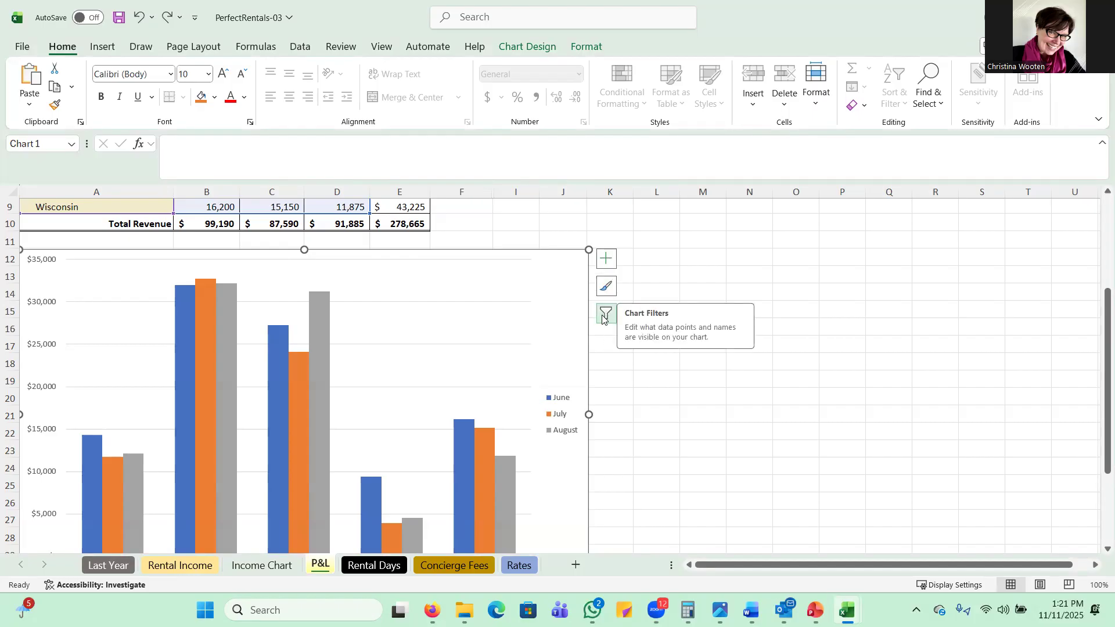
pyautogui.click(602, 268)
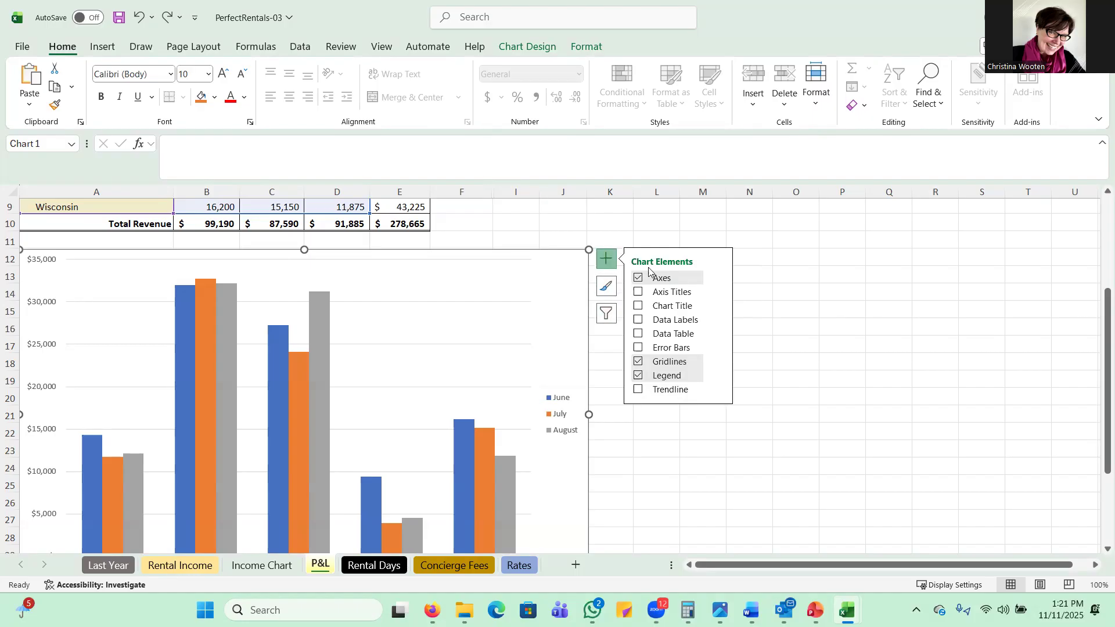
pyautogui.click(638, 308)
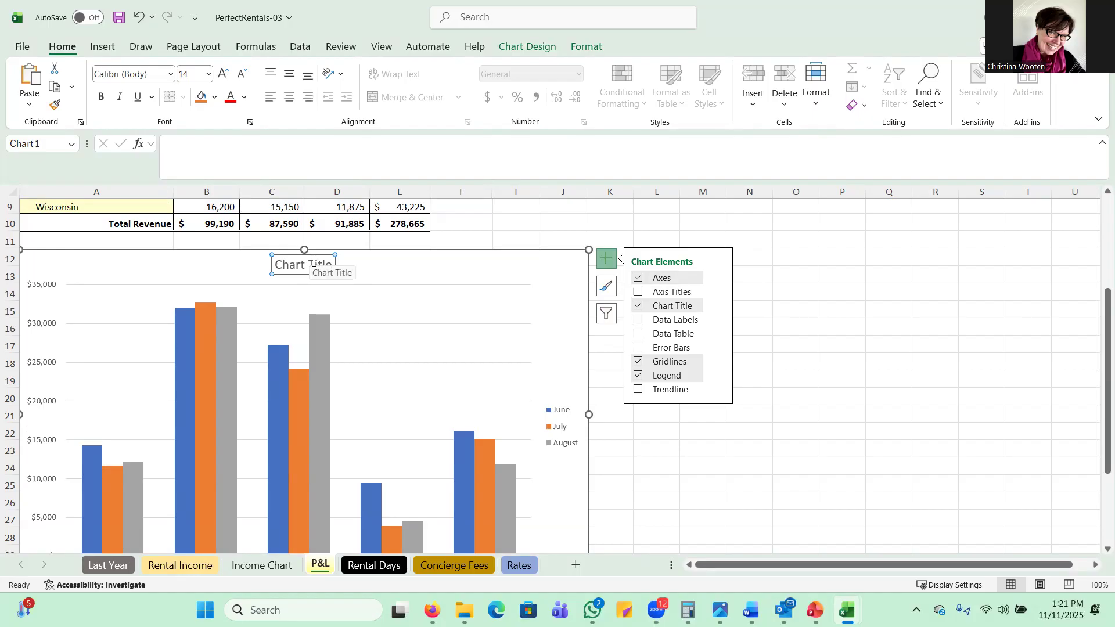
# Step: Replace the chart's placeholder title with "Monthly Income by State"
pyautogui.click(171, 144)
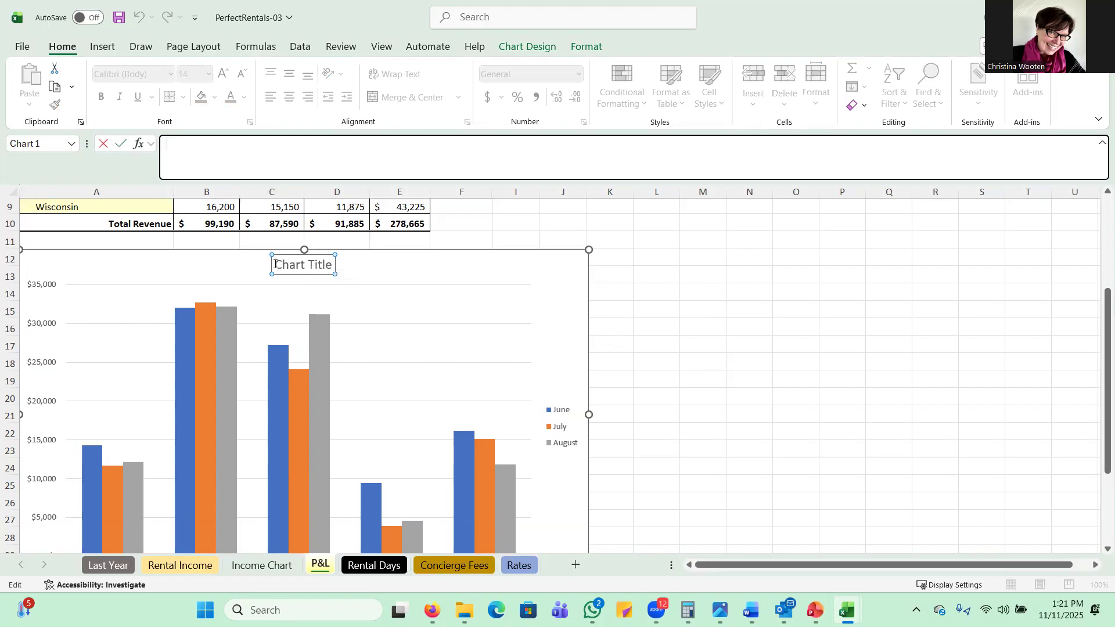
pyautogui.moveTo(276, 264); pyautogui.dragTo(327, 268)
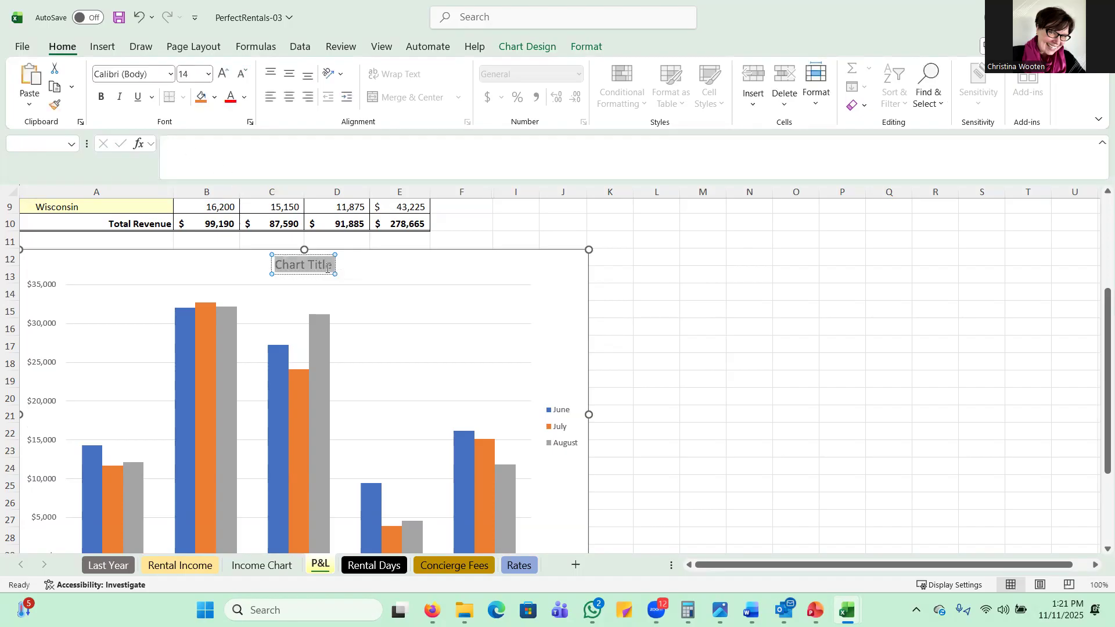
pyautogui.click(187, 150)
pyautogui.write('Monthly Income by State')
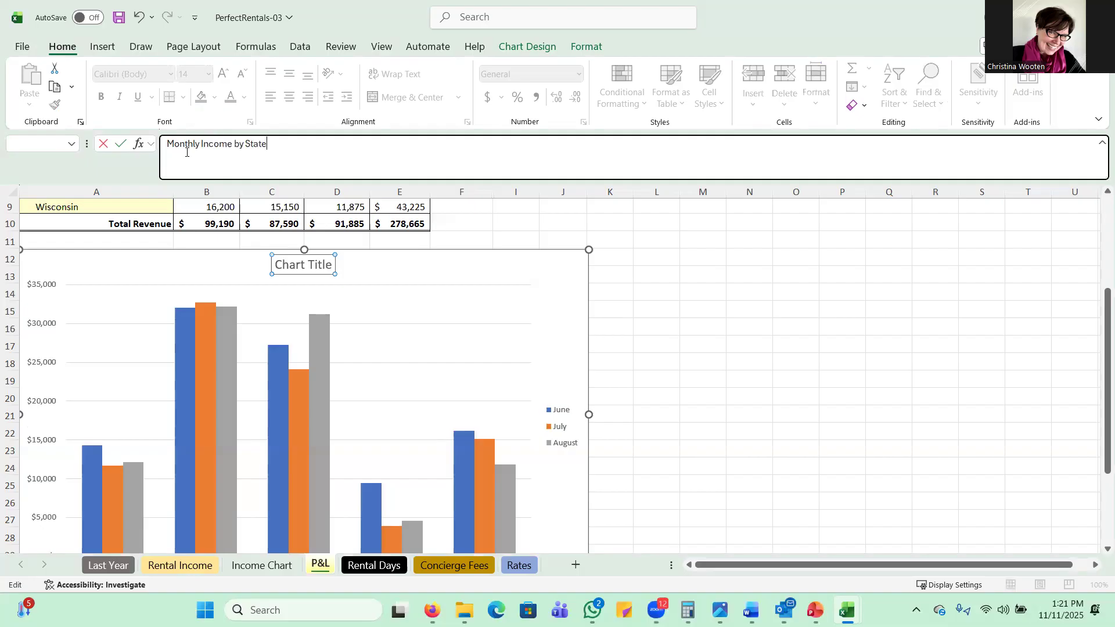
pyautogui.press('Return')
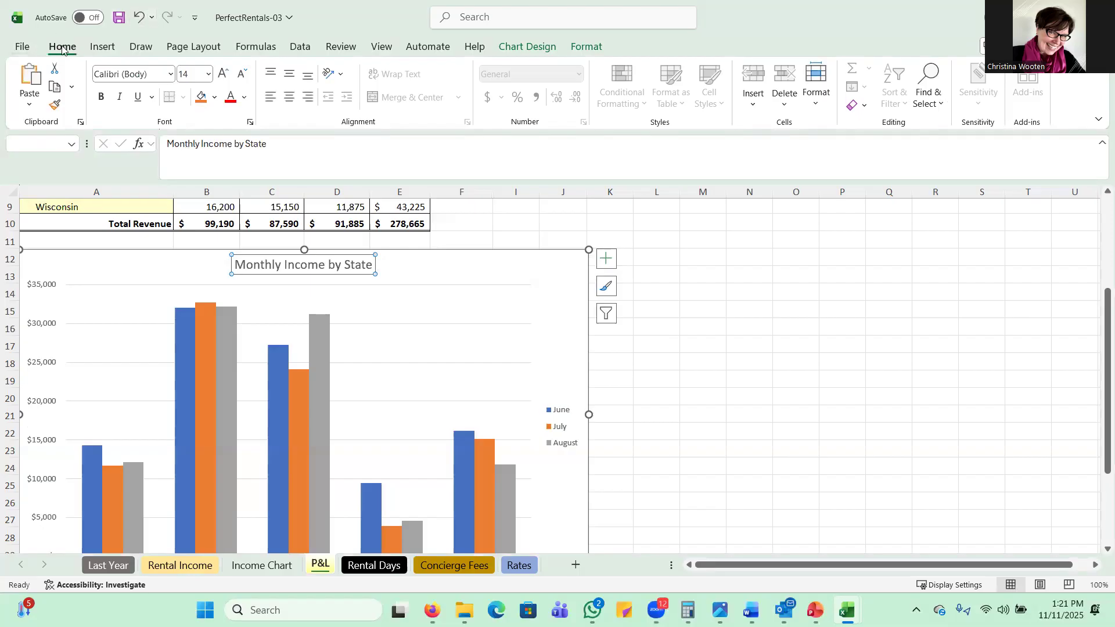
# Step: Set the chart title's font size to 18 and deselect the chart
pyautogui.click(207, 76)
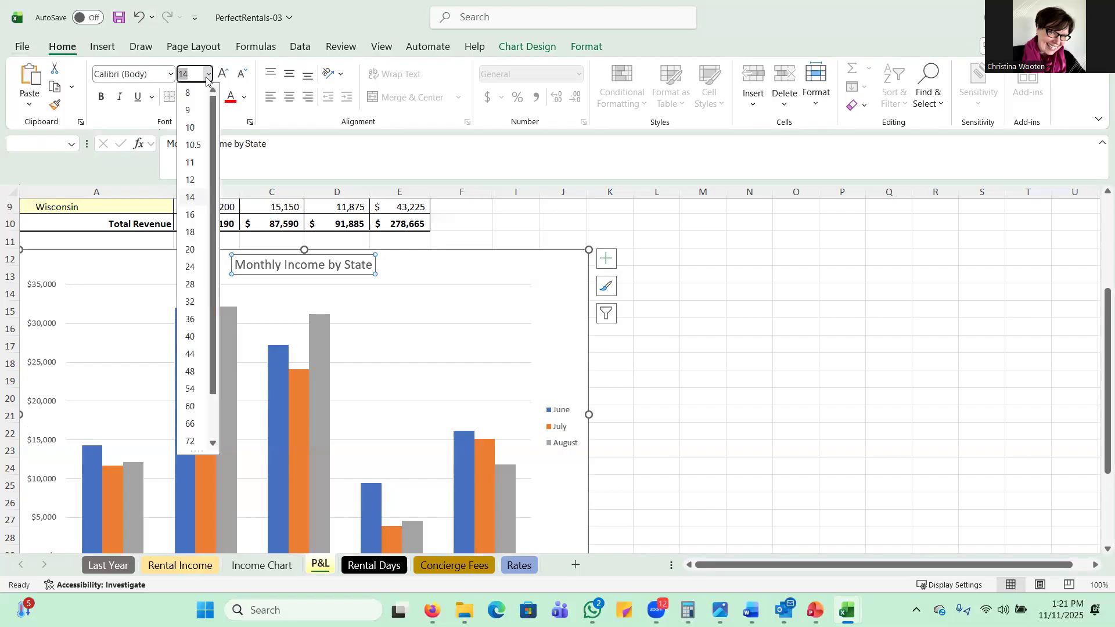
pyautogui.click(189, 233)
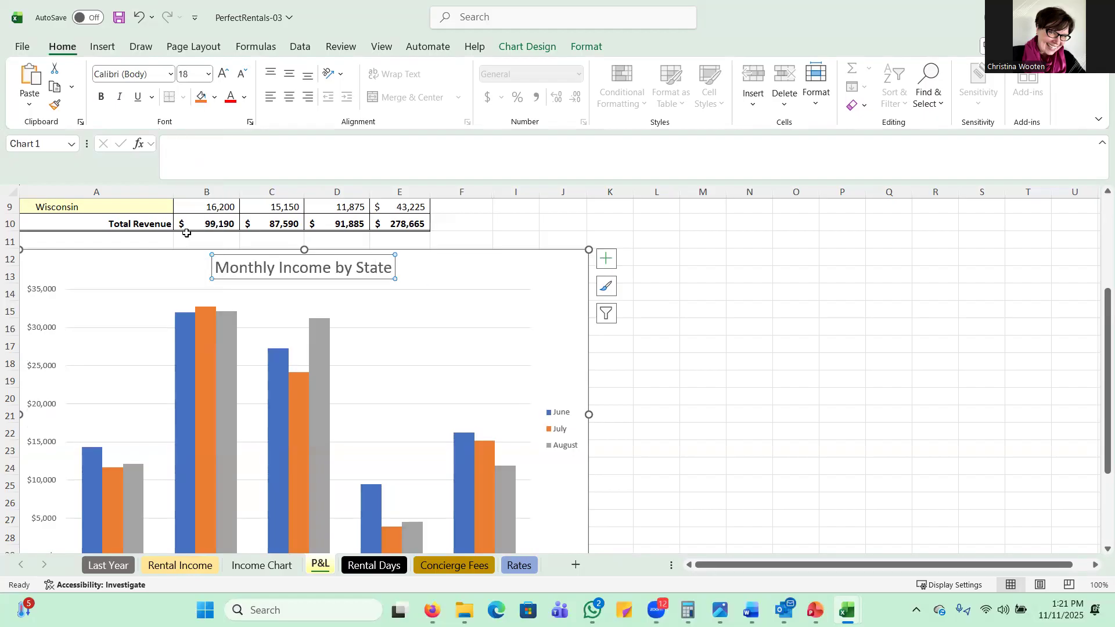
pyautogui.click(696, 270)
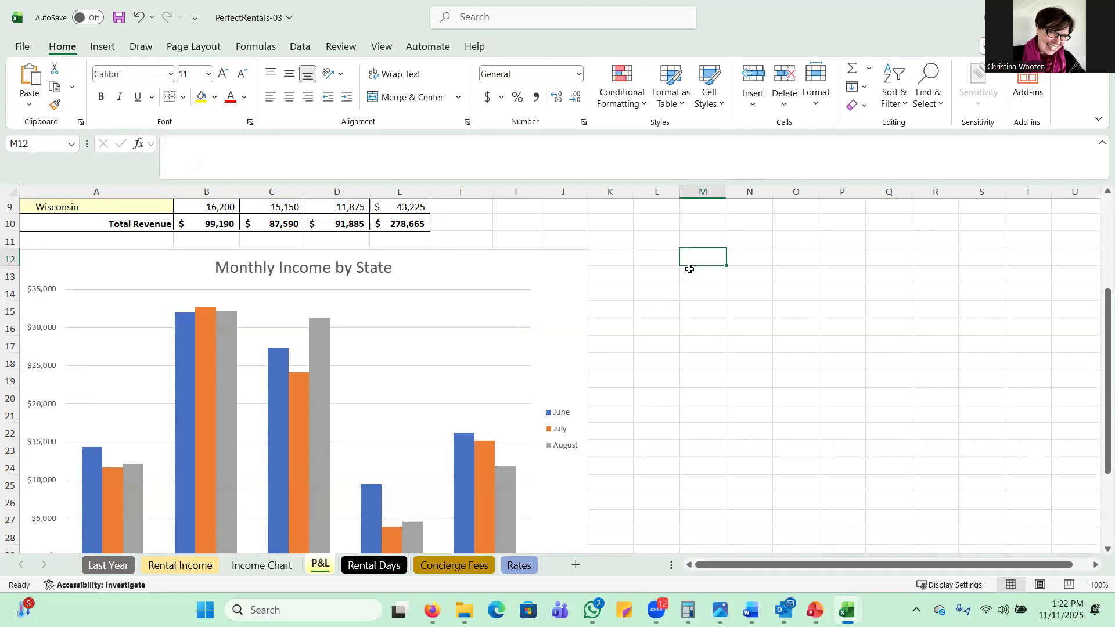
pyautogui.click(571, 264)
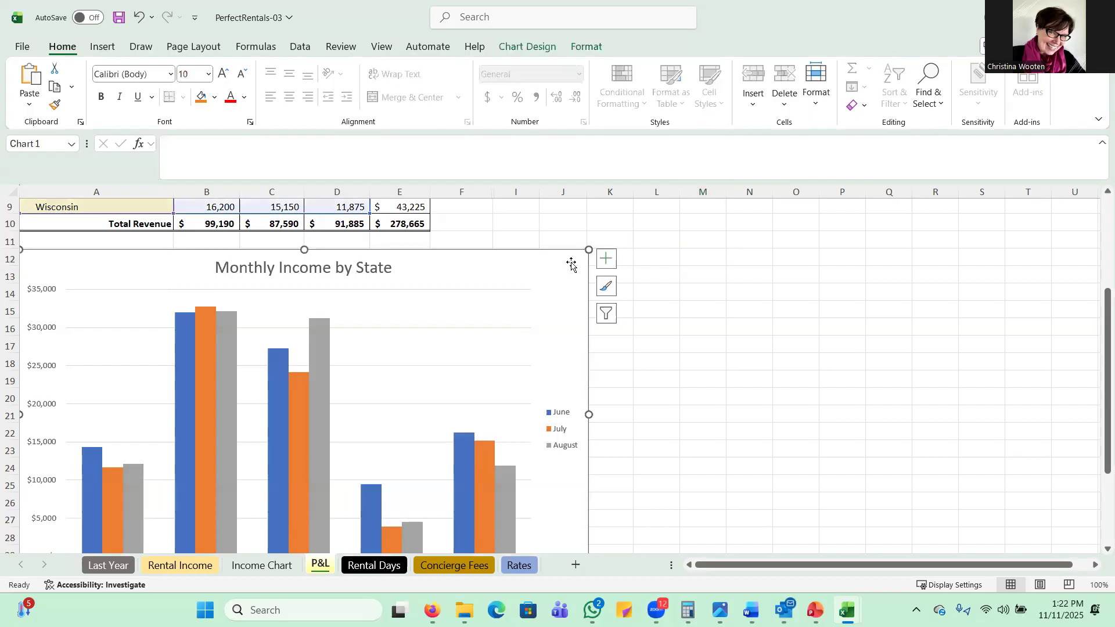
pyautogui.click(423, 320)
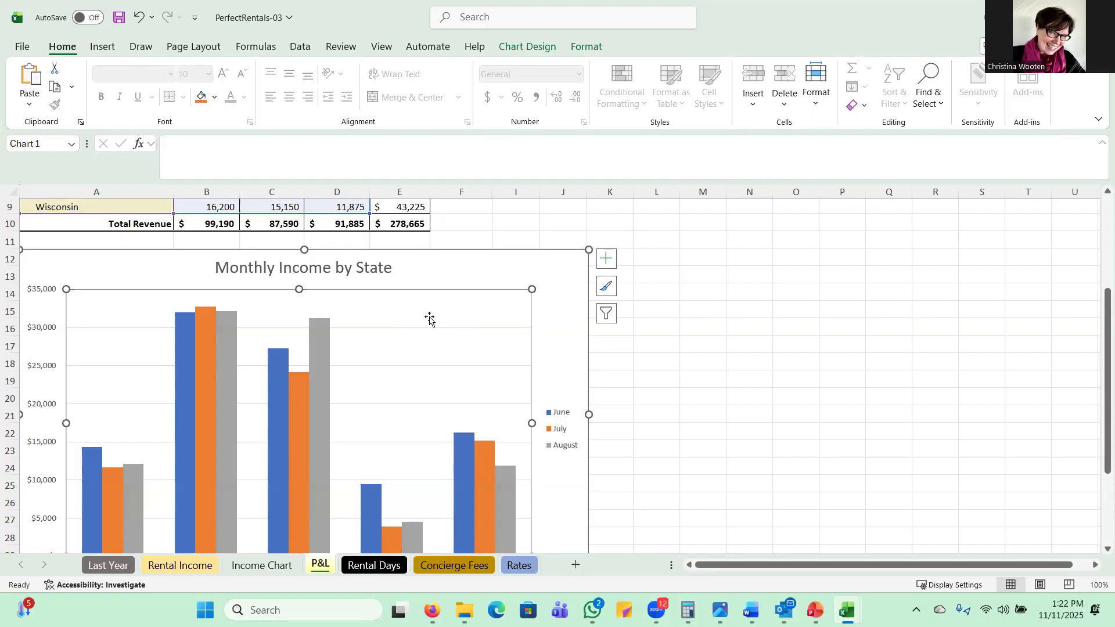
pyautogui.click(722, 288)
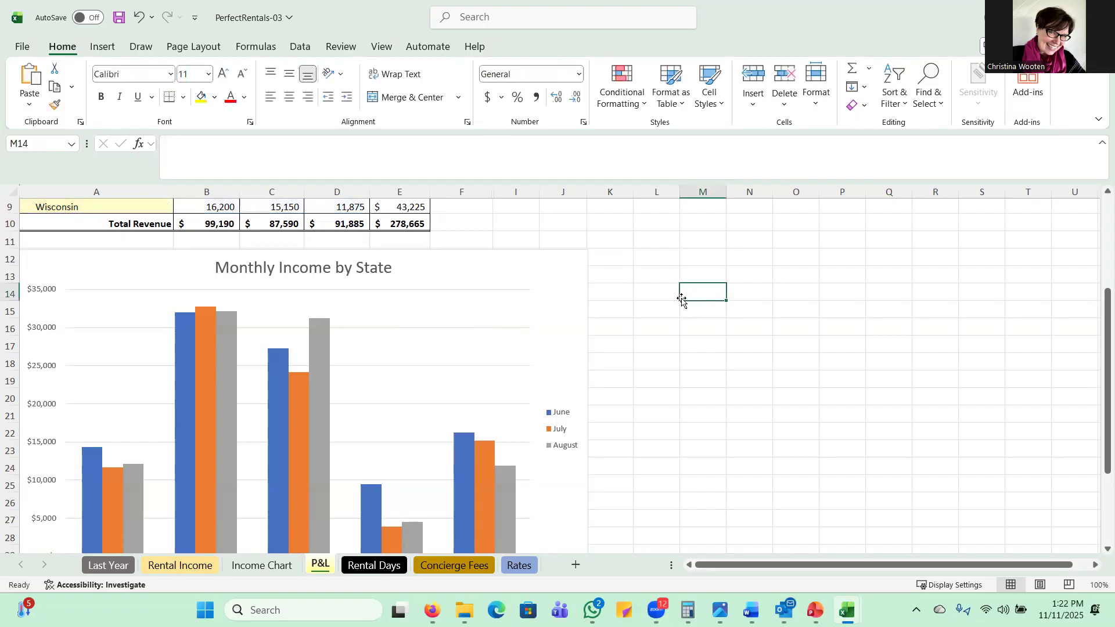
# Step: Apply the "Subtle Effect - Gray, Accent 3" shape style to the chart area
pyautogui.click(556, 261)
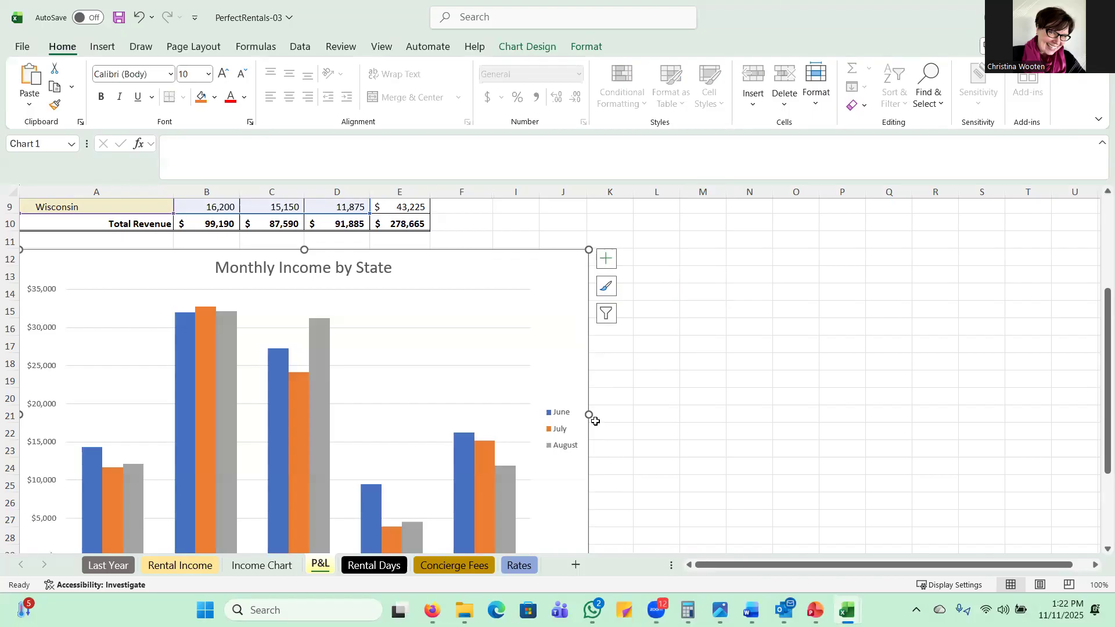
pyautogui.click(584, 46)
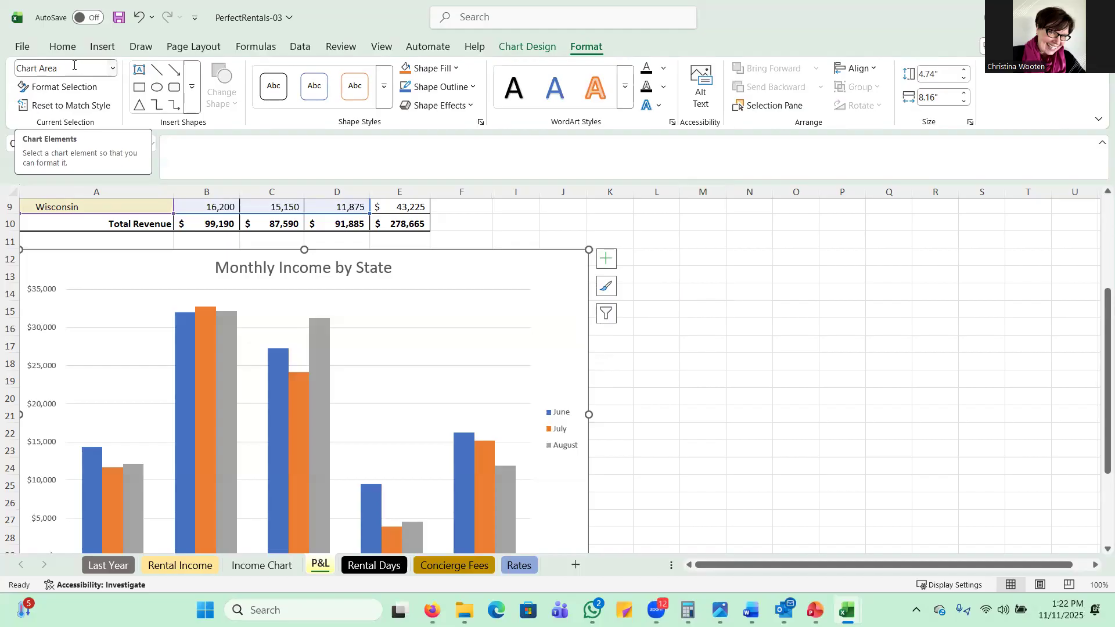
pyautogui.click(385, 89)
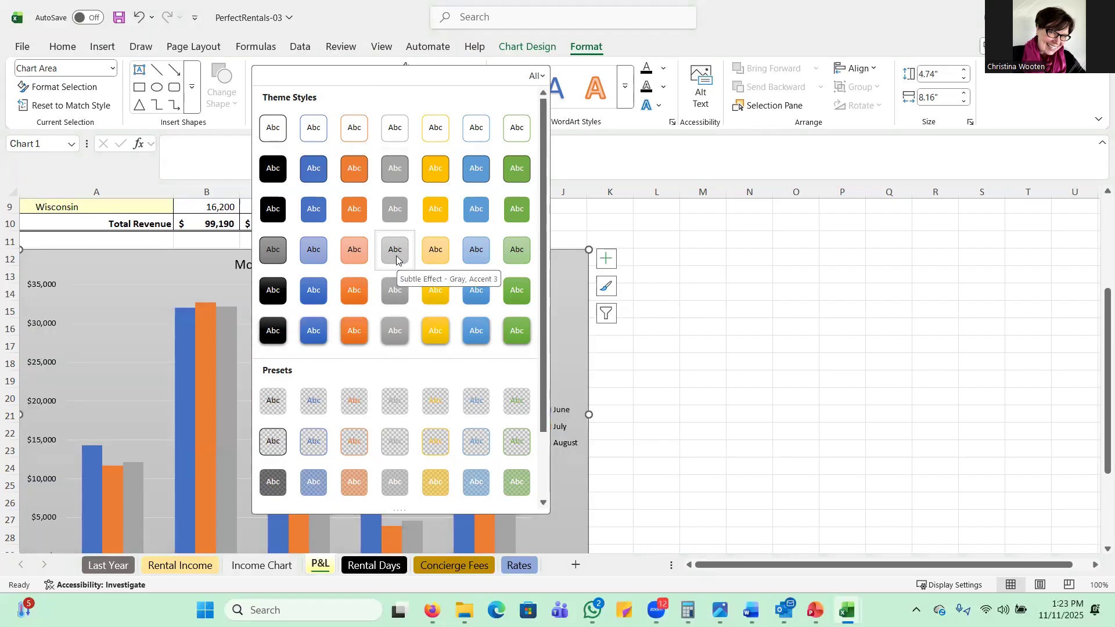
pyautogui.click(395, 251)
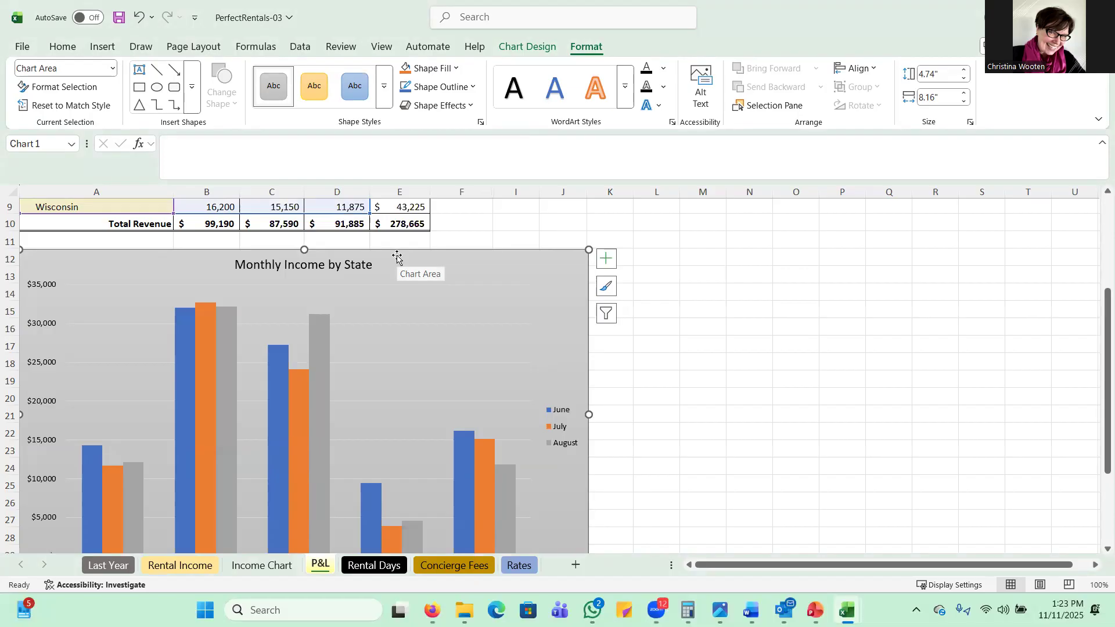
# Step: Apply the darker gray shape style from the fifth row of Theme Styles to the chart's plot area
pyautogui.click(113, 69)
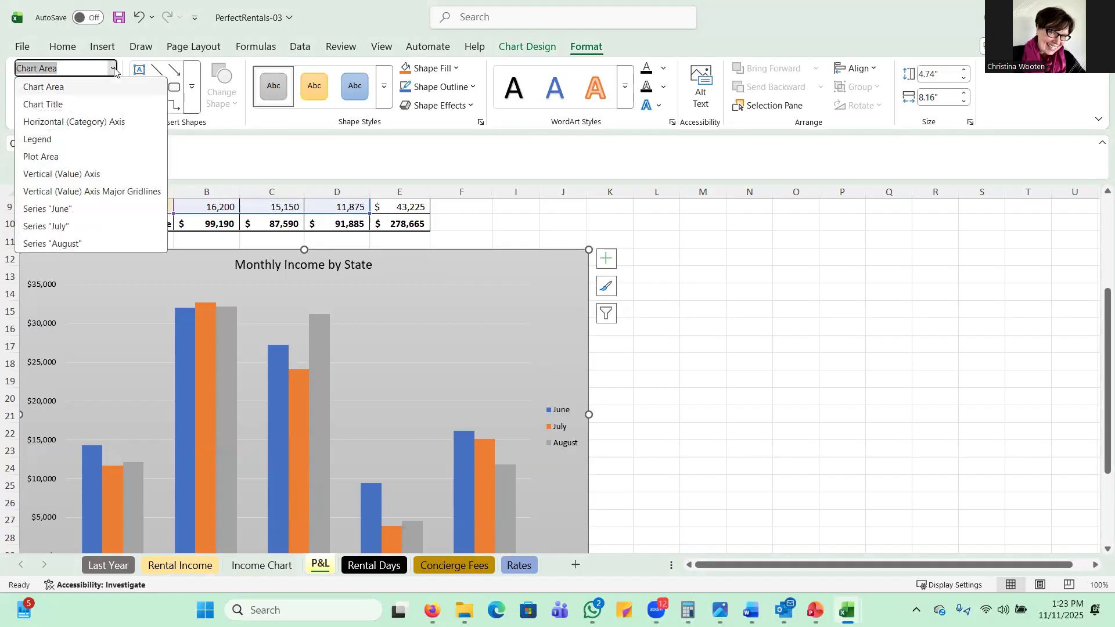
pyautogui.click(51, 157)
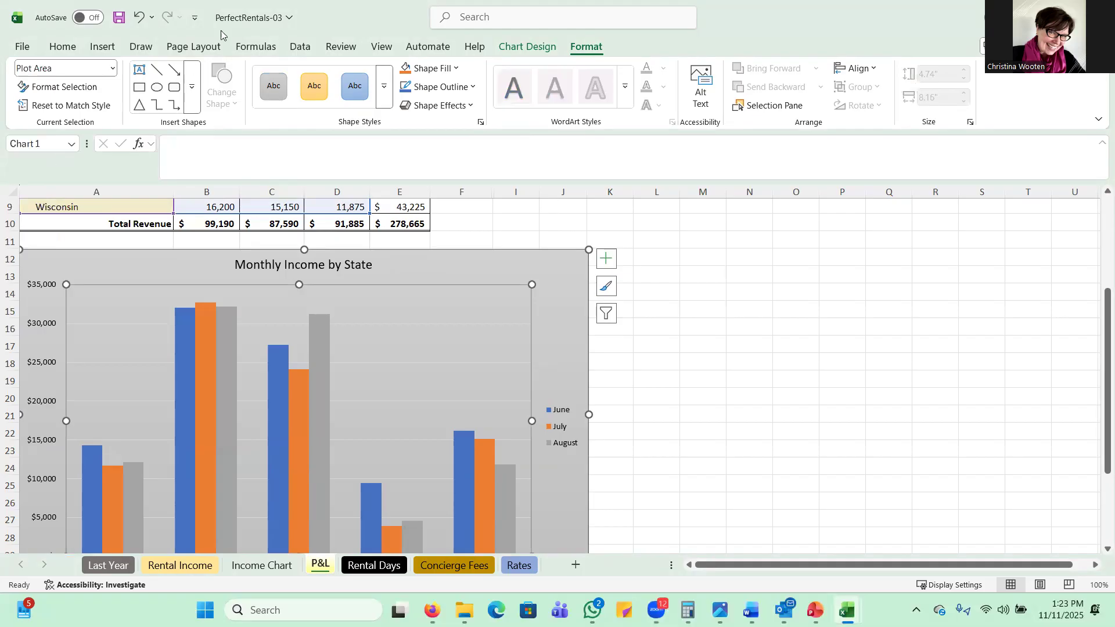
pyautogui.click(385, 92)
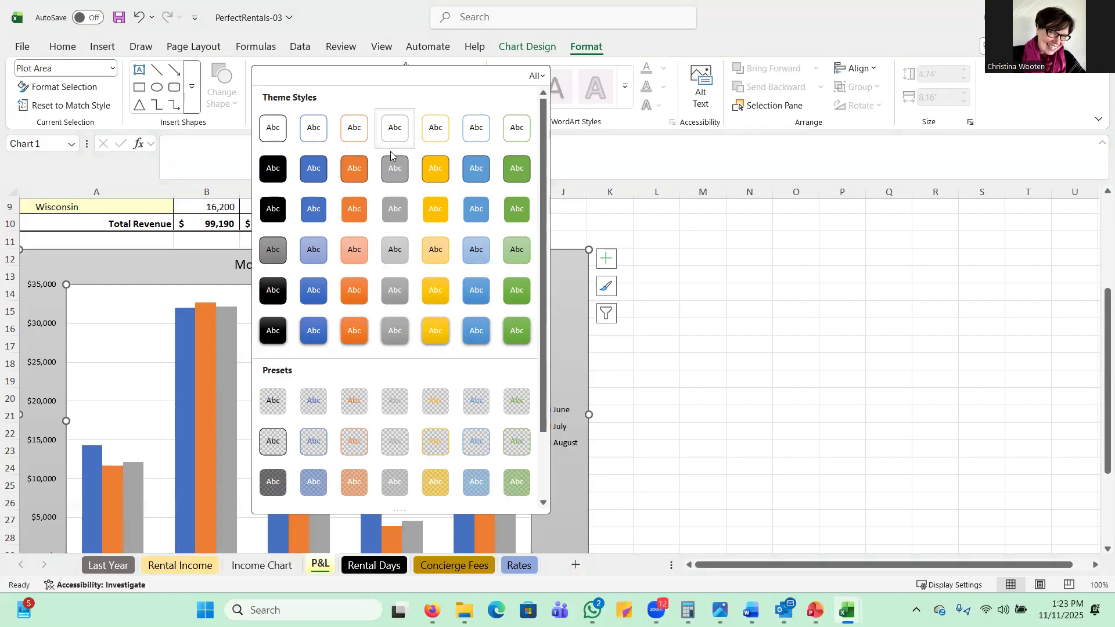
pyautogui.click(391, 297)
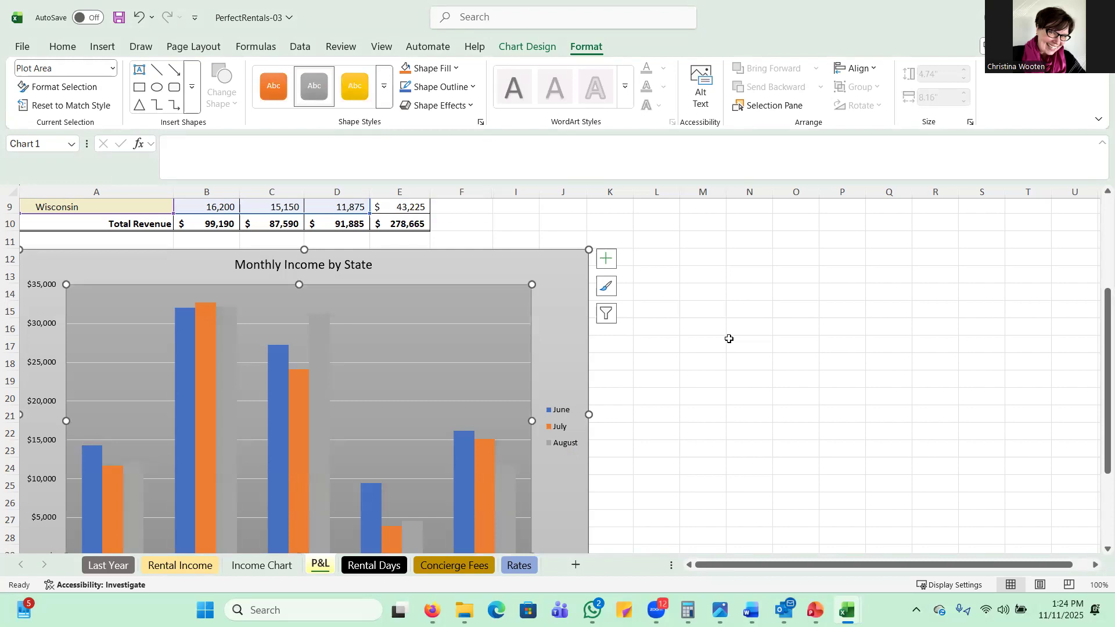
# Step: Add Primary Minor Horizontal gridlines to the chart, keeping the Primary Major Horizontal ones
pyautogui.click(604, 262)
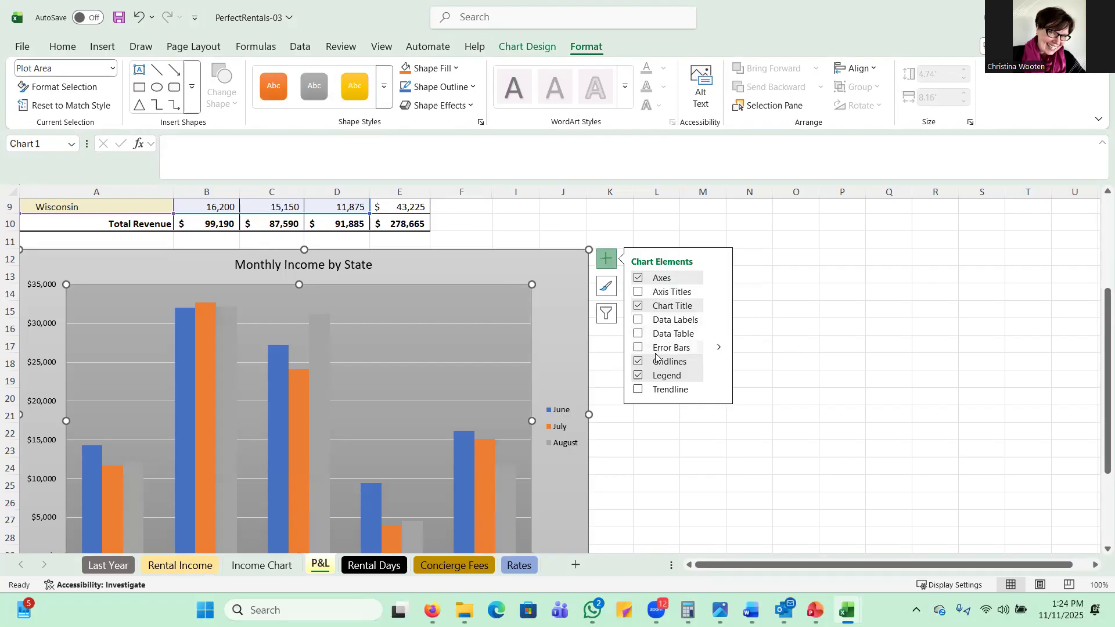
pyautogui.click(720, 363)
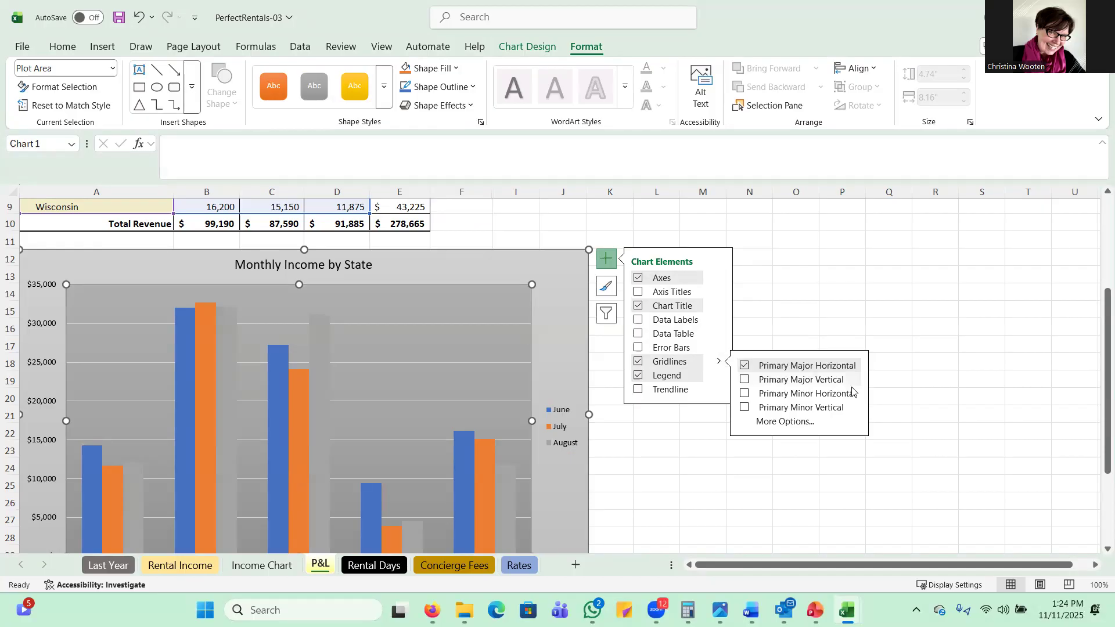
pyautogui.click(745, 395)
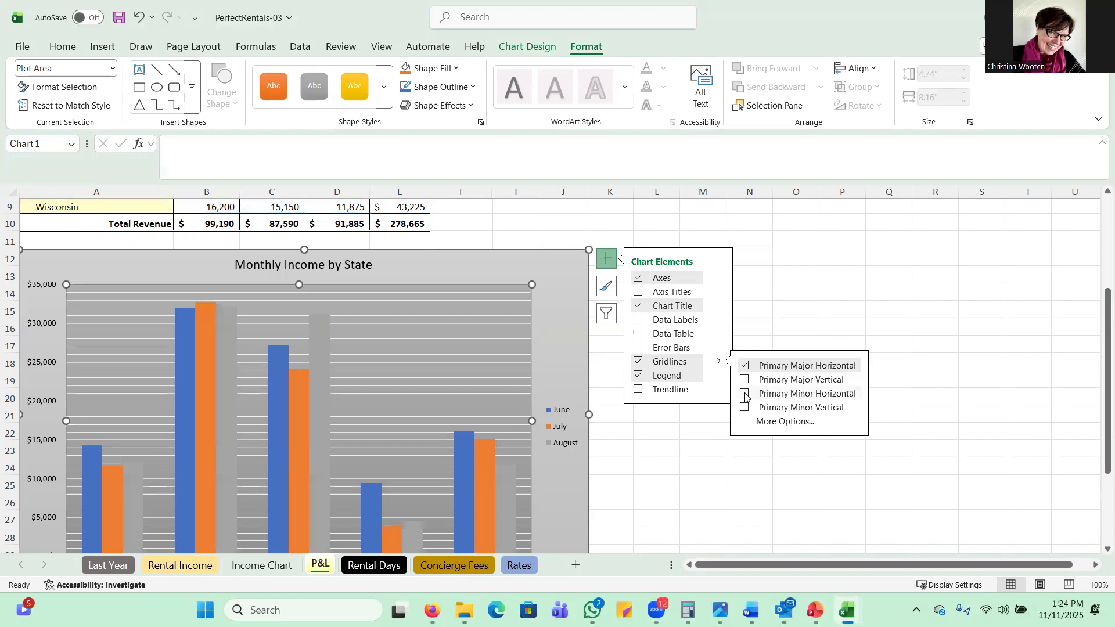
pyautogui.click(745, 395)
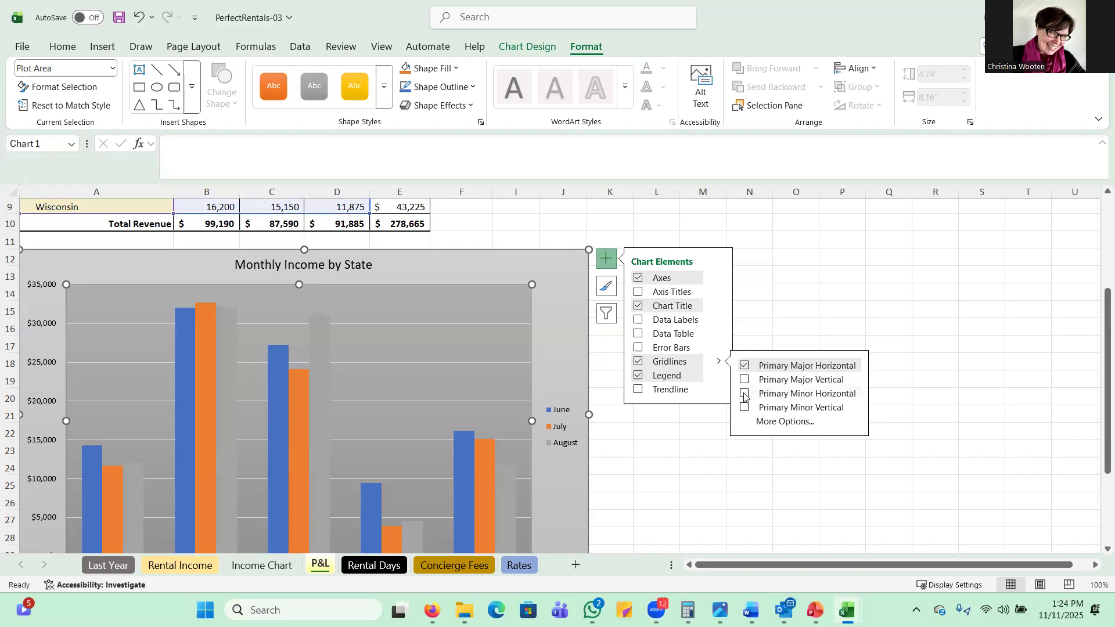
pyautogui.click(745, 395)
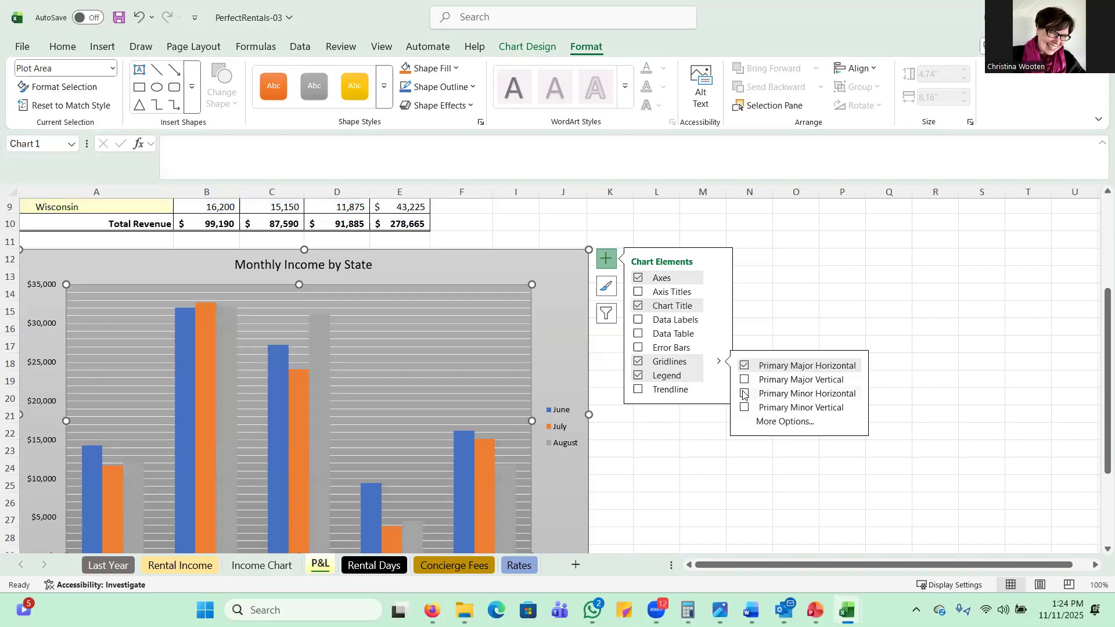
pyautogui.click(746, 394)
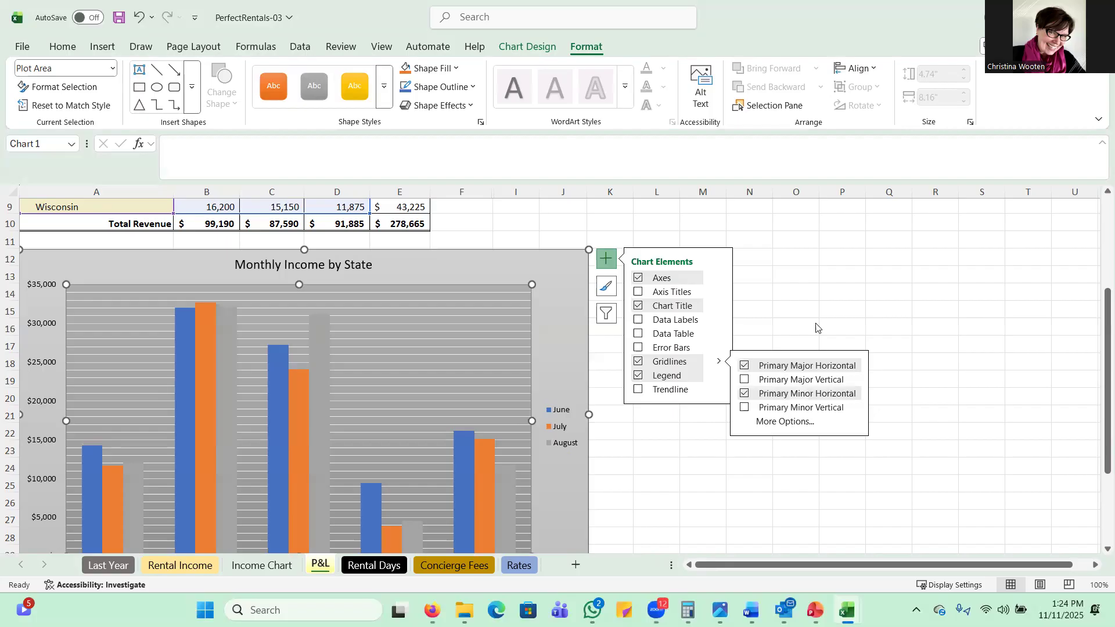
pyautogui.click(609, 261)
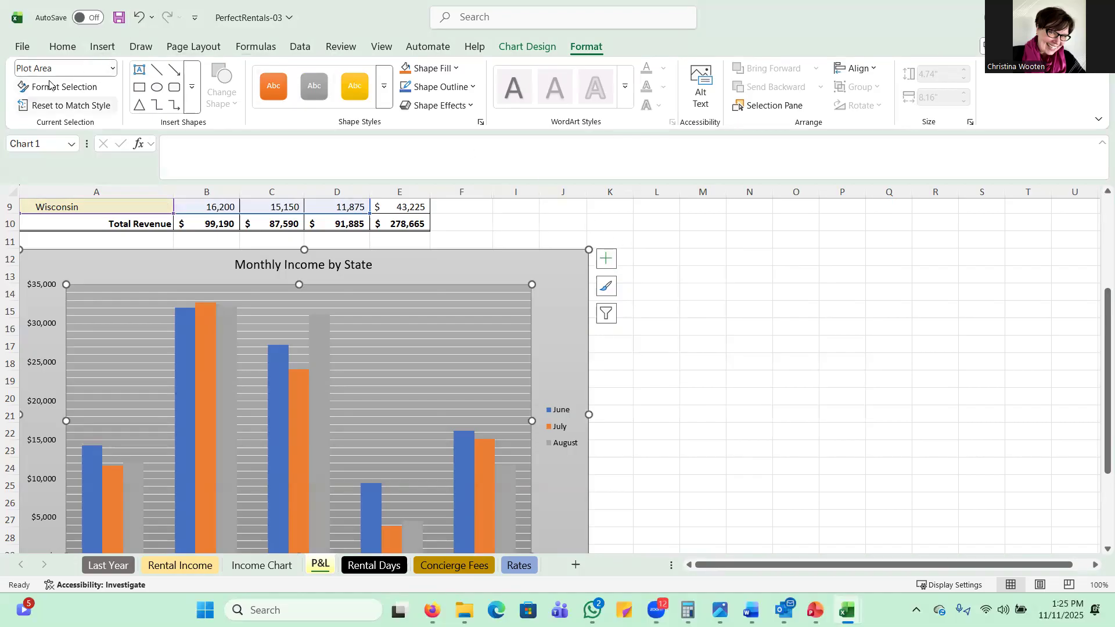
# Step: Set the outline color of the Vertical (Value) Axis Major Gridlines to "Black, Text 1"
pyautogui.click(112, 68)
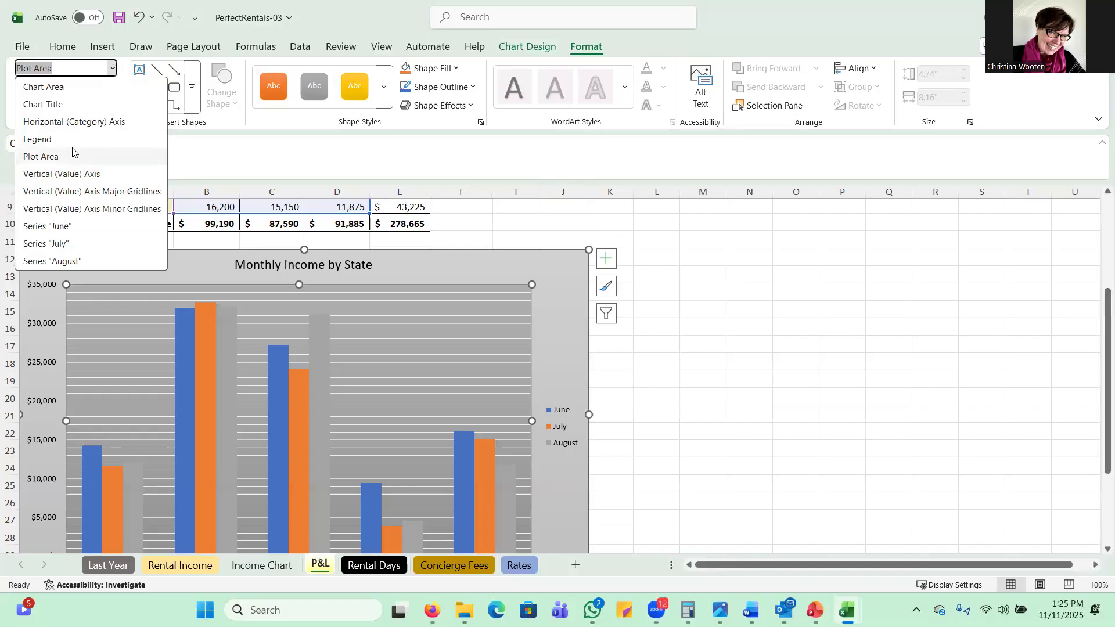
pyautogui.click(95, 192)
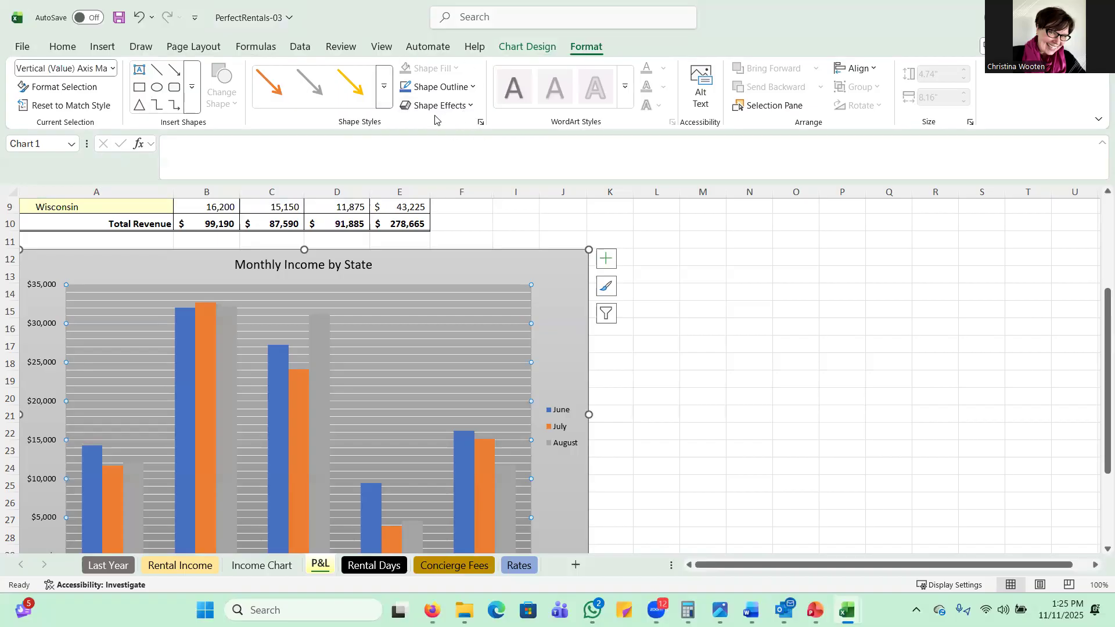
pyautogui.click(473, 88)
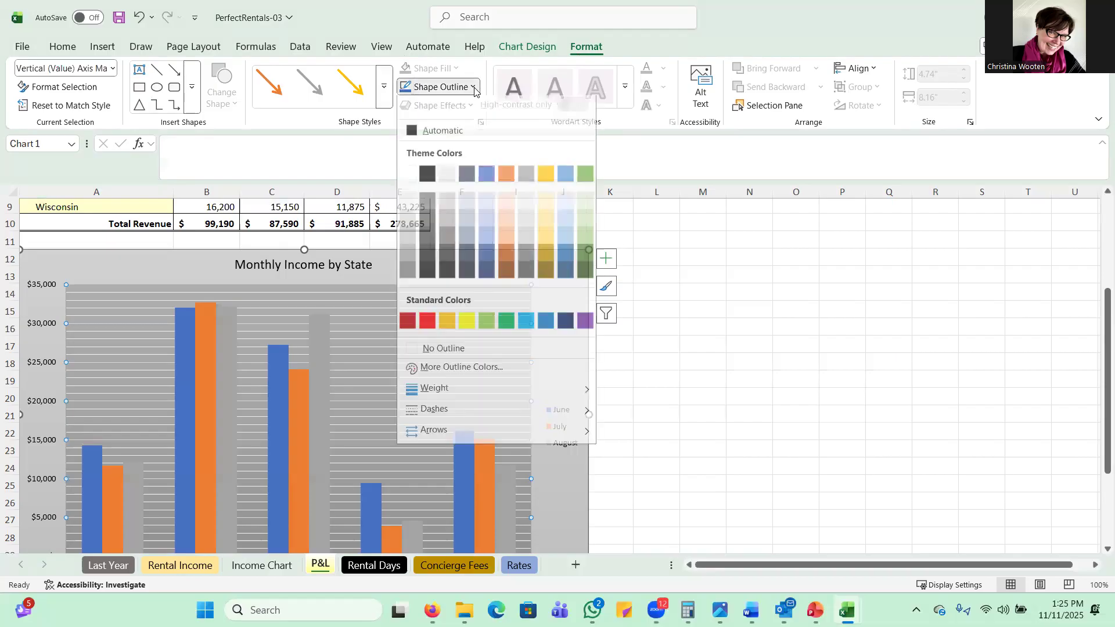
pyautogui.click(428, 181)
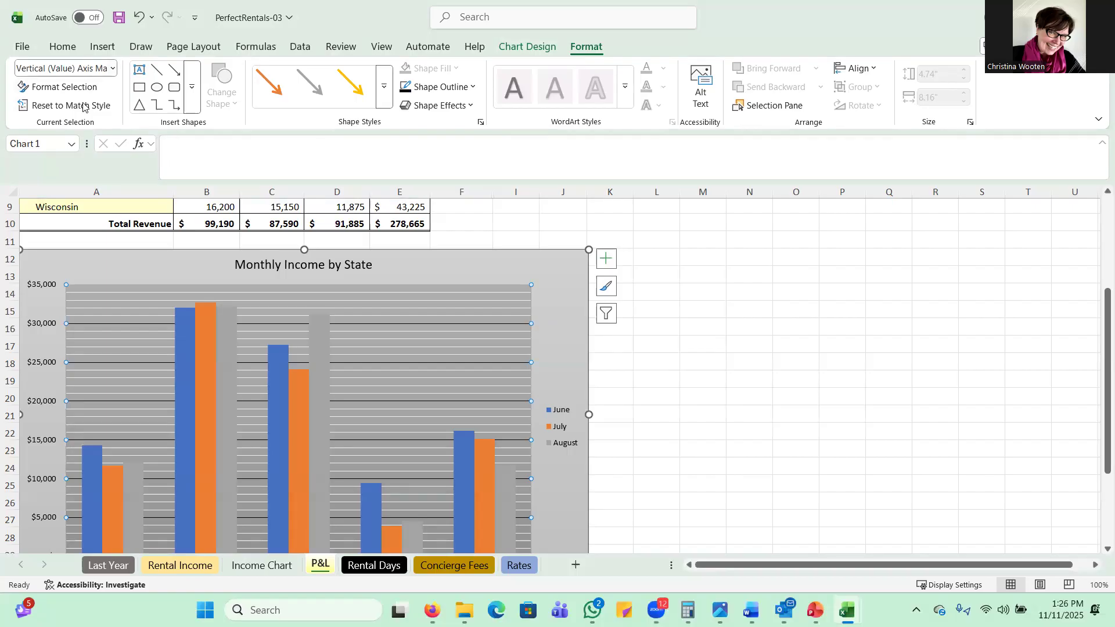
# Step: Set the outline color of the Vertical (Value) Axis Minor Gridlines to "Black, Text 1"
pyautogui.click(111, 69)
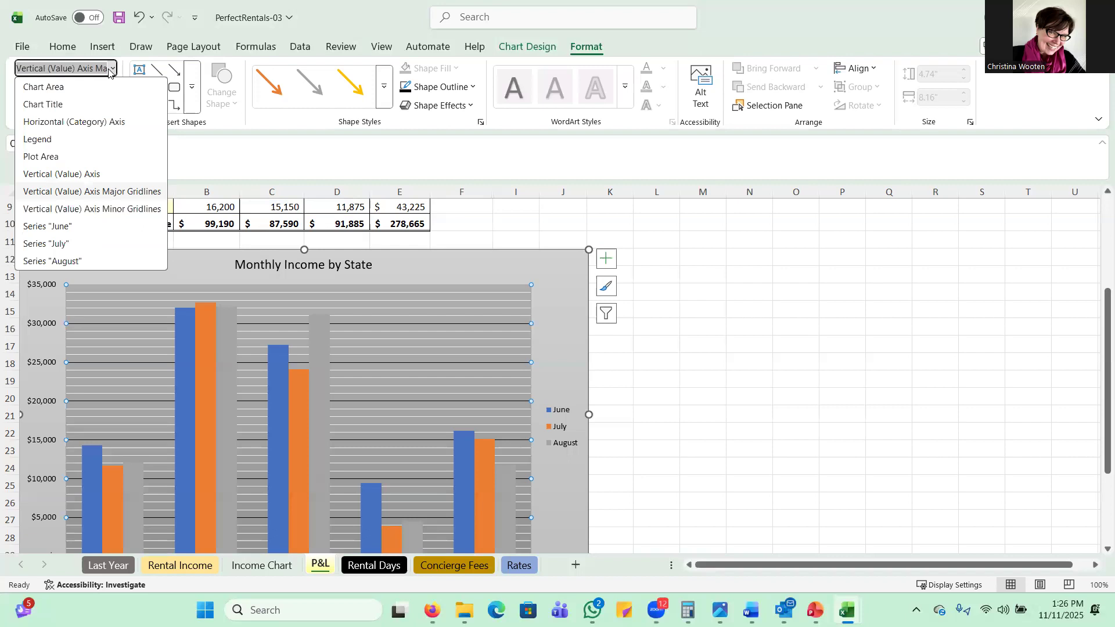
pyautogui.click(81, 210)
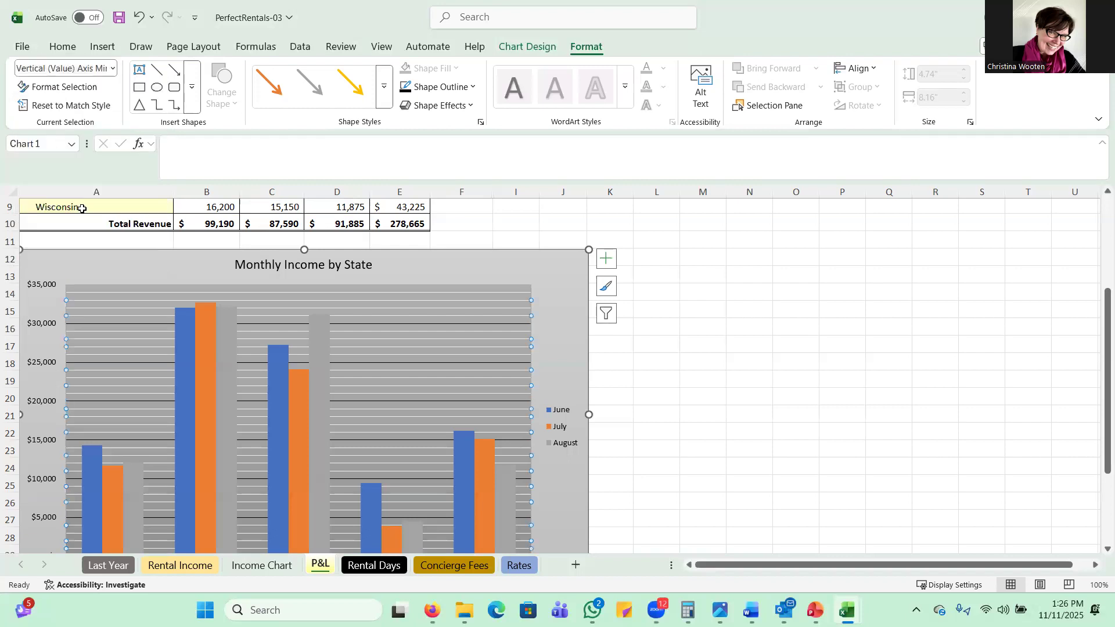
pyautogui.click(468, 87)
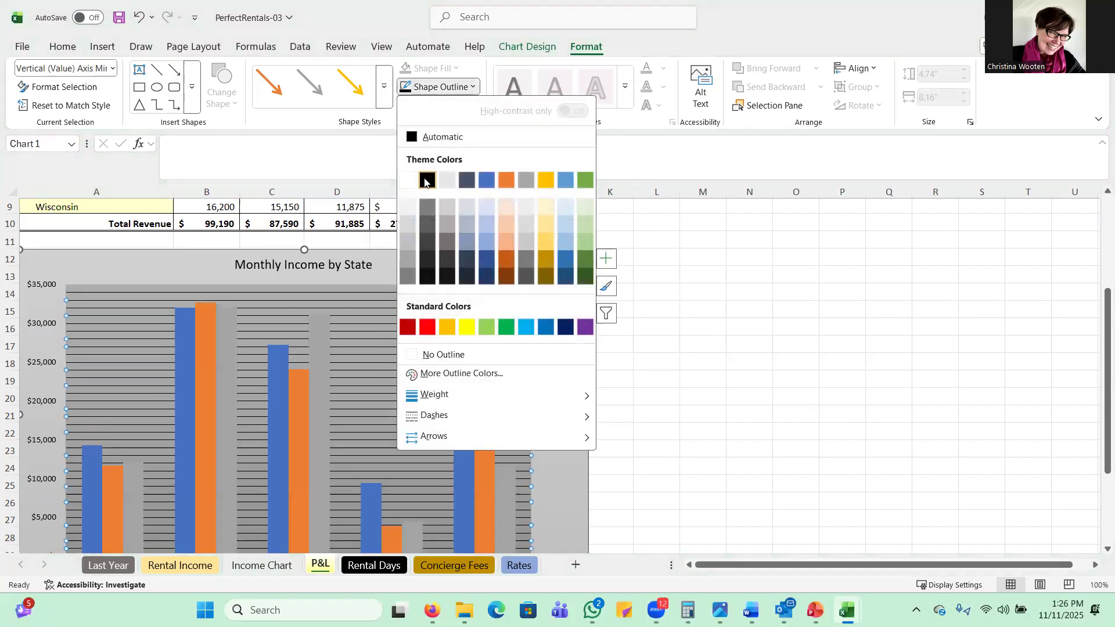
pyautogui.click(426, 181)
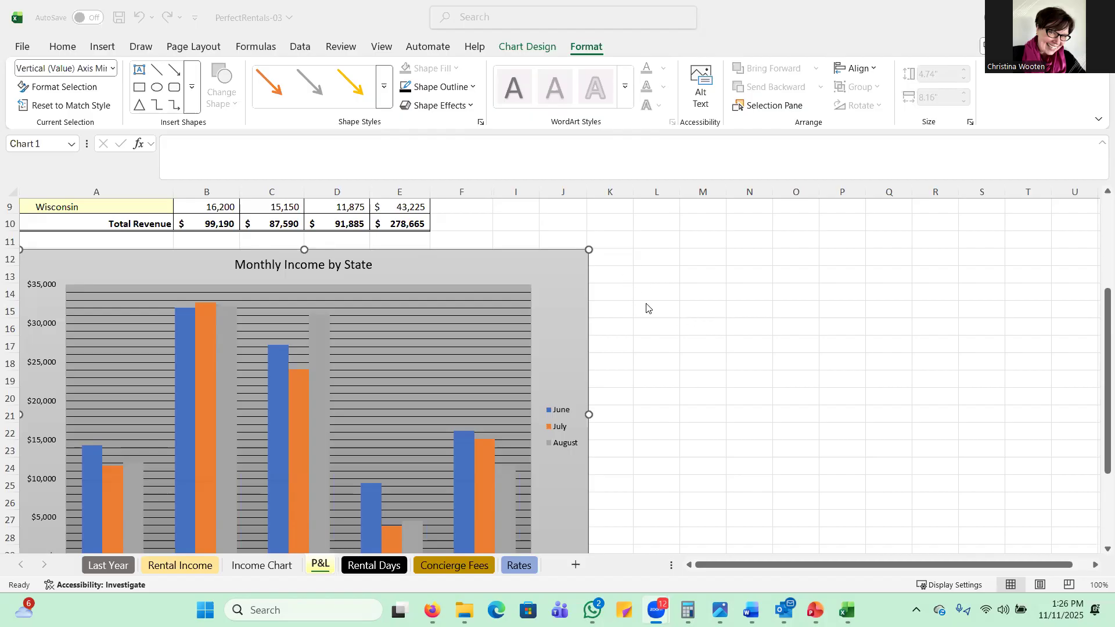
# Step: Filter the Minnesota category out of the Monthly Income by State chart
pyautogui.click(558, 288)
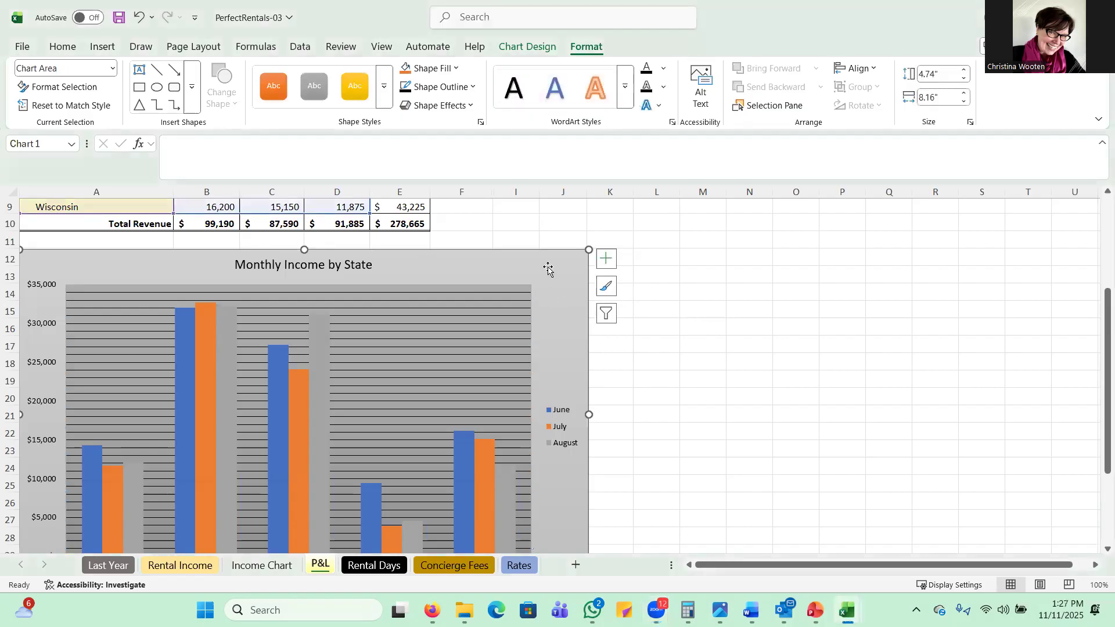
pyautogui.click(606, 315)
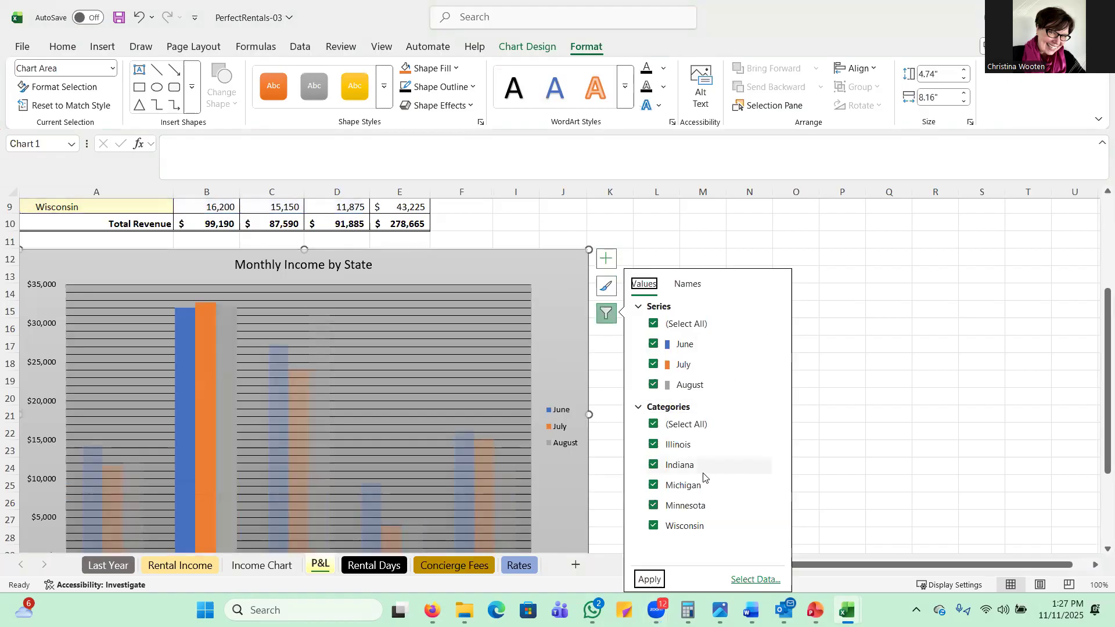
pyautogui.click(655, 508)
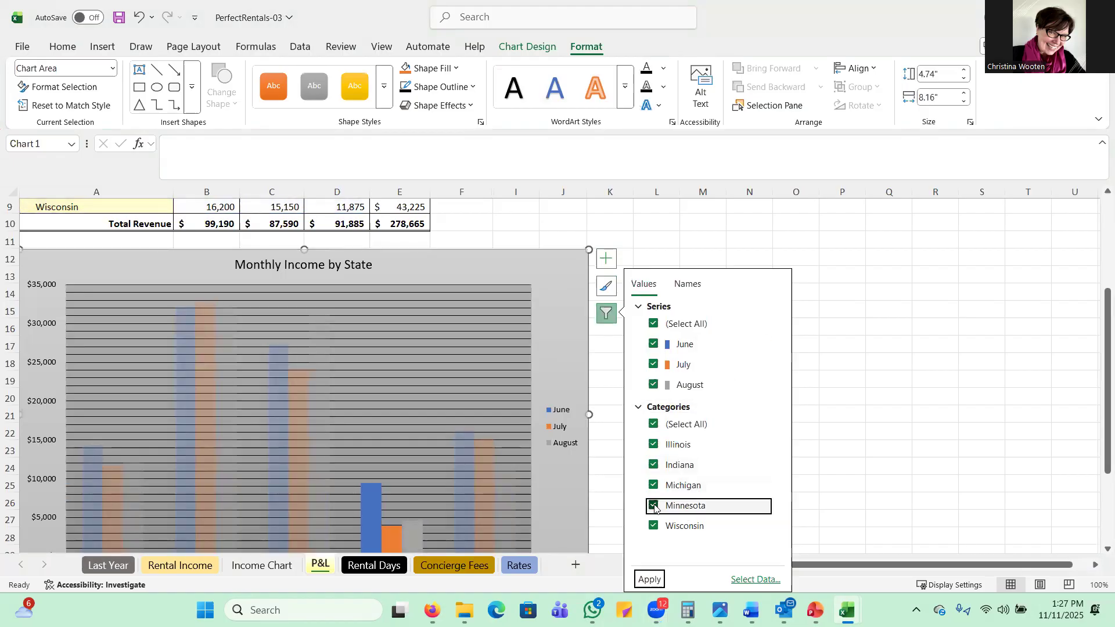
pyautogui.click(648, 579)
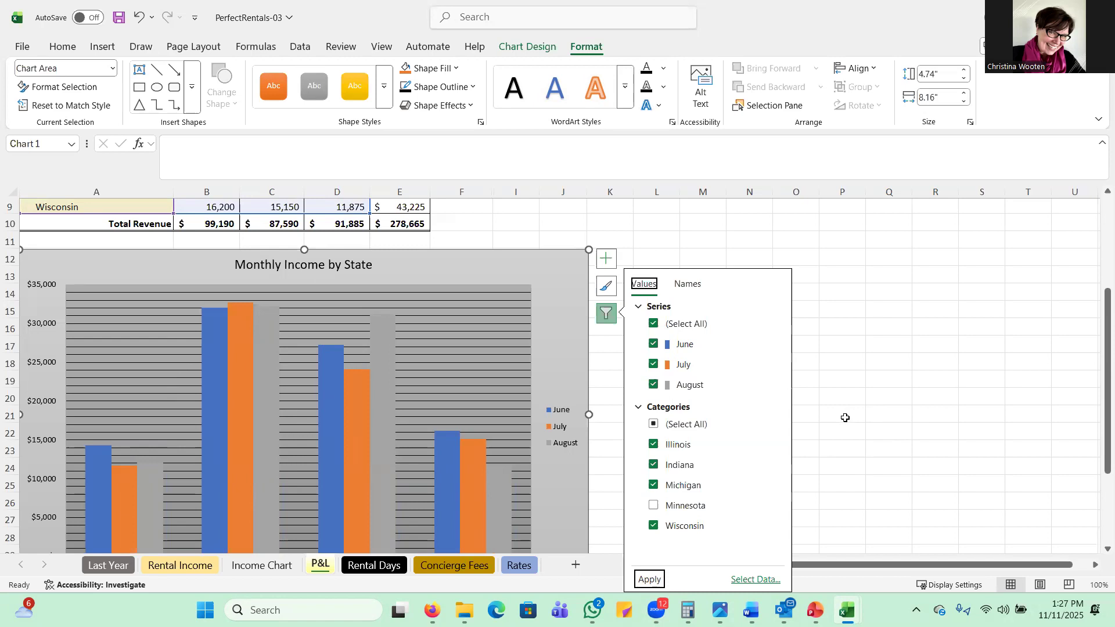
pyautogui.click(604, 317)
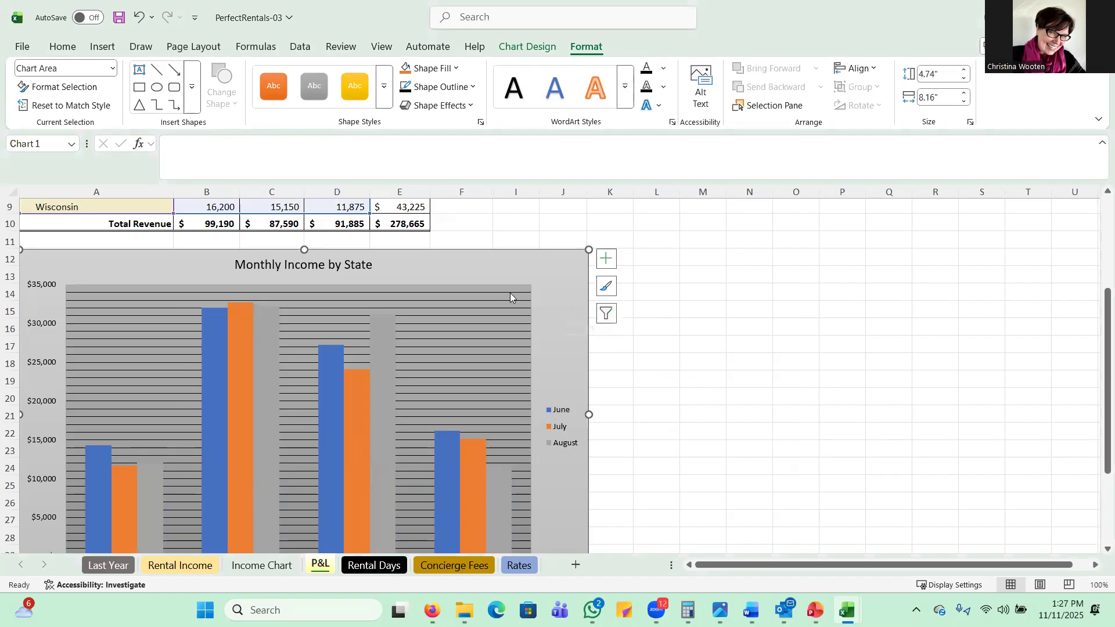
# Step: Change the column chart's colors to the monochromatic gold palette that runs from light to dark
pyautogui.scroll(-1, 500, 294)
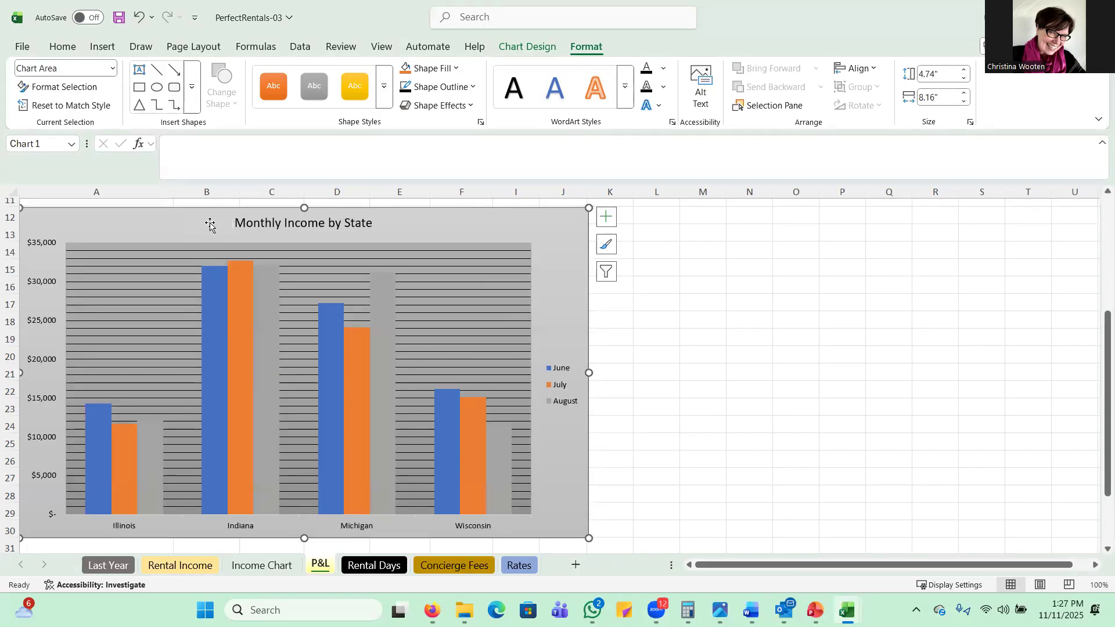
pyautogui.click(536, 49)
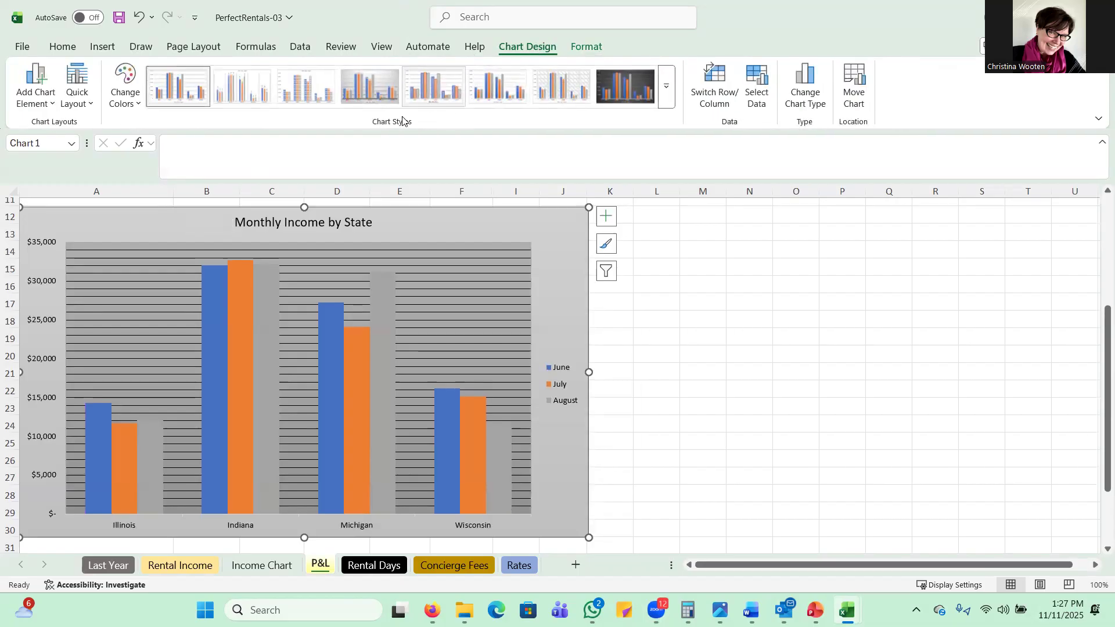
pyautogui.click(132, 100)
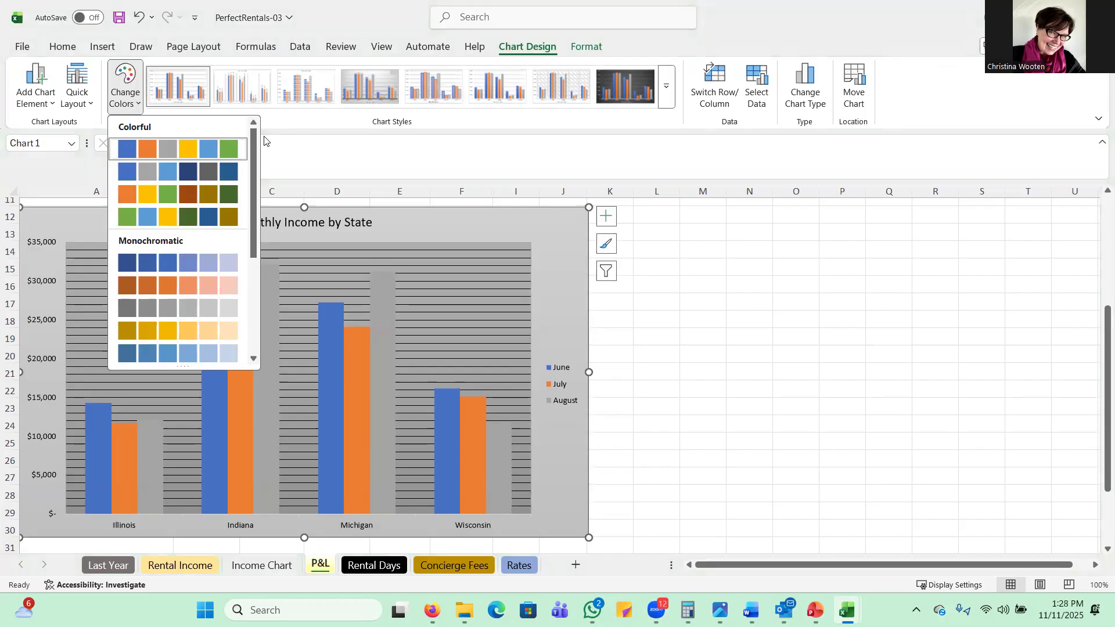
pyautogui.moveTo(254, 163); pyautogui.dragTo(253, 260)
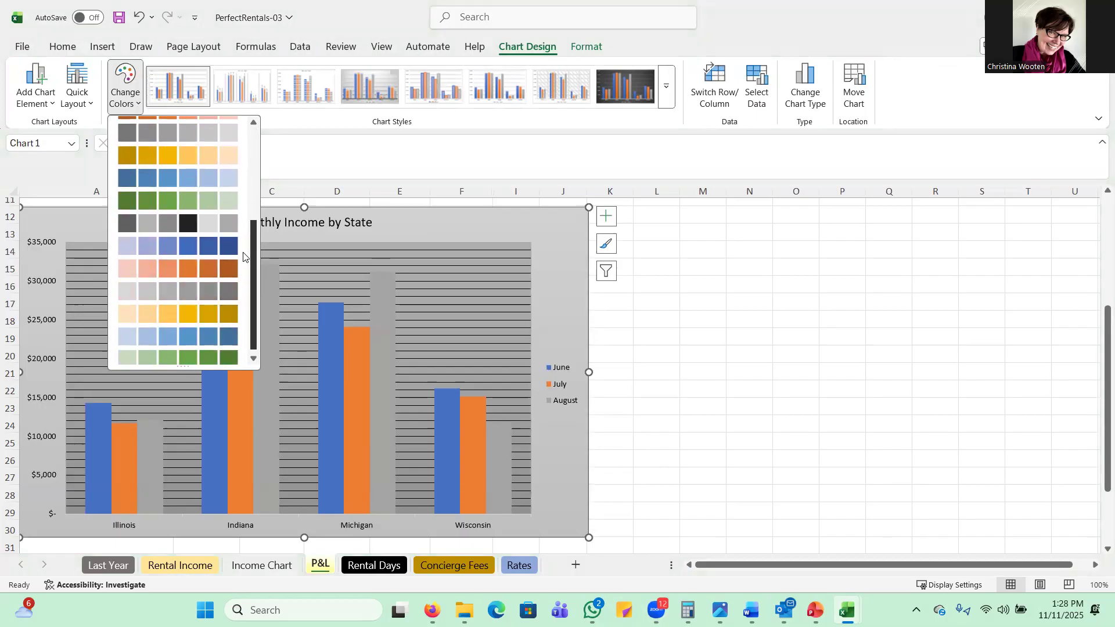
pyautogui.click(186, 309)
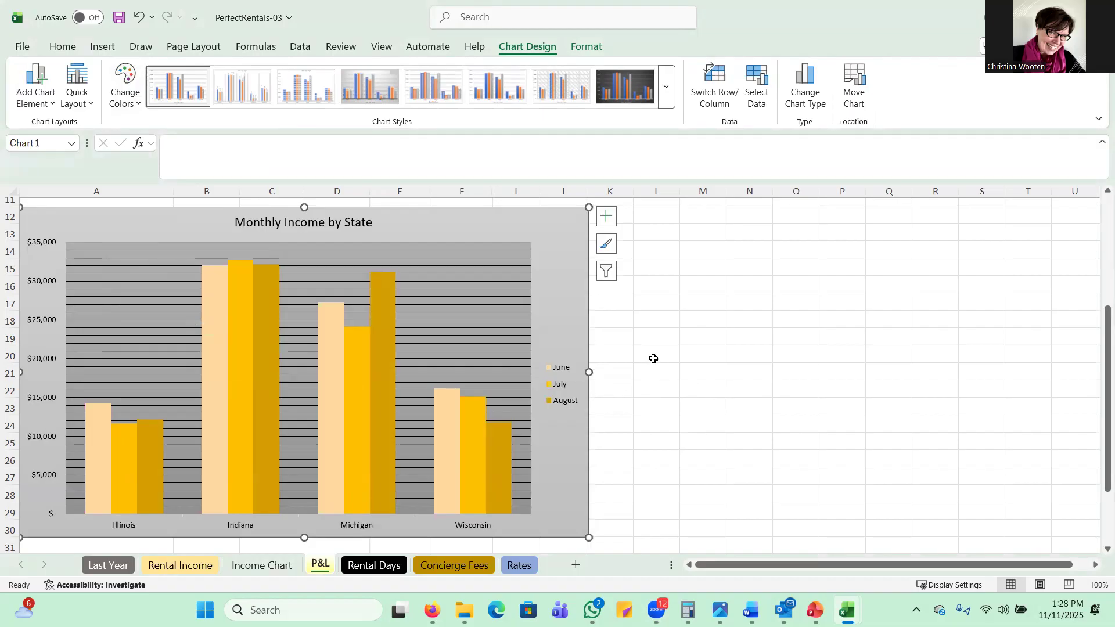
# Step: Deselect the chart by selecting cell B35 below it
pyautogui.scroll(-1, 215, 317)
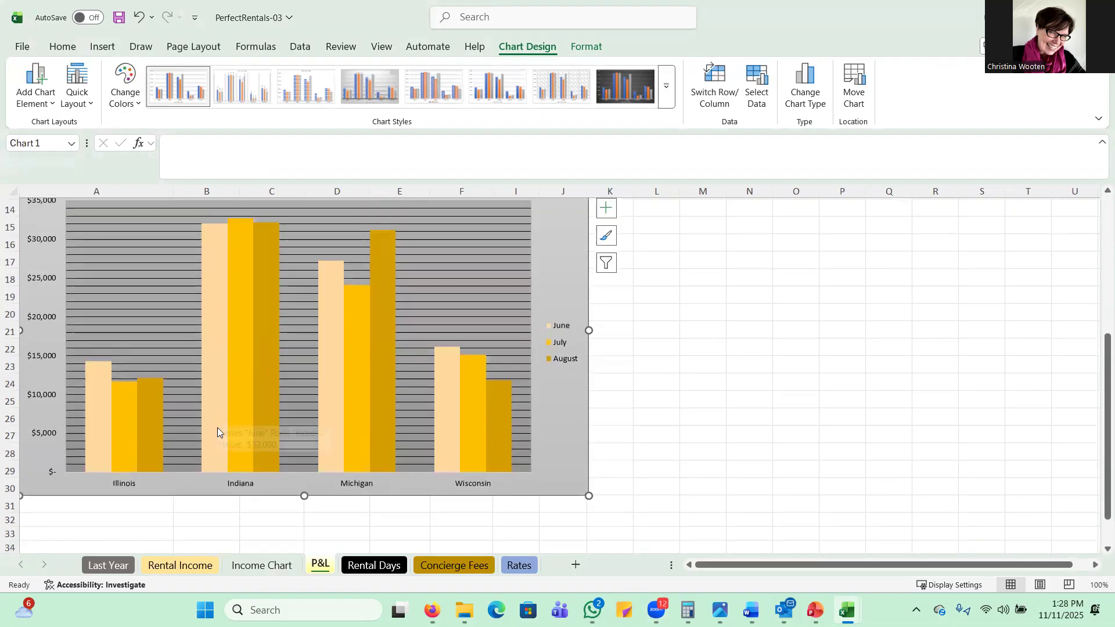
pyautogui.scroll(-1, 219, 536)
pyautogui.click(212, 517)
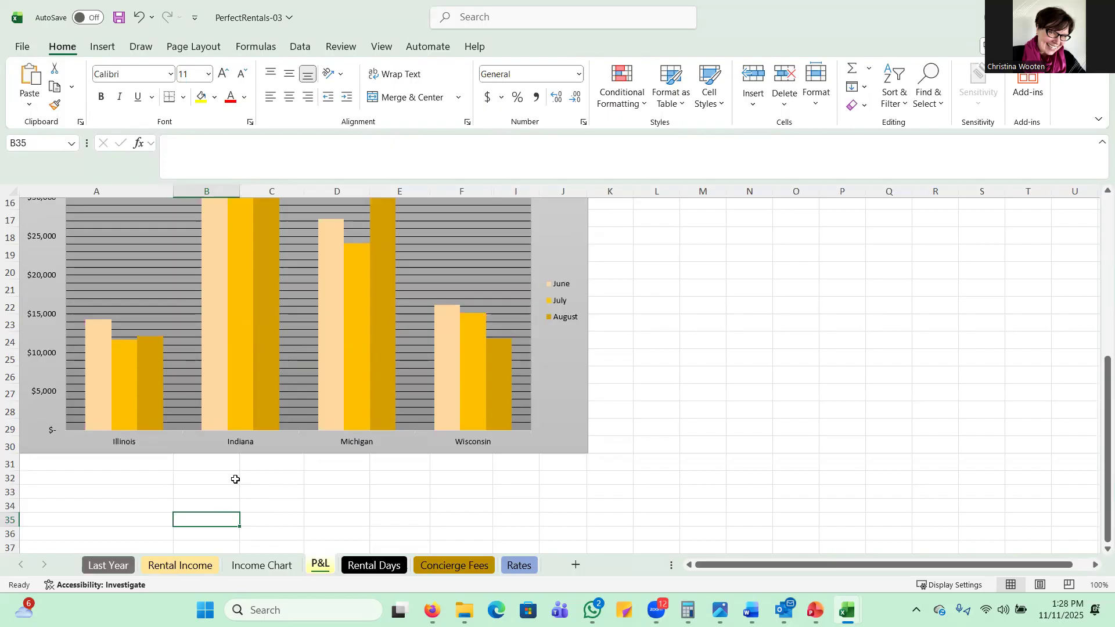
# Step: Apply chart Style 3 to the bar chart on the Income Chart sheet
pyautogui.click(263, 566)
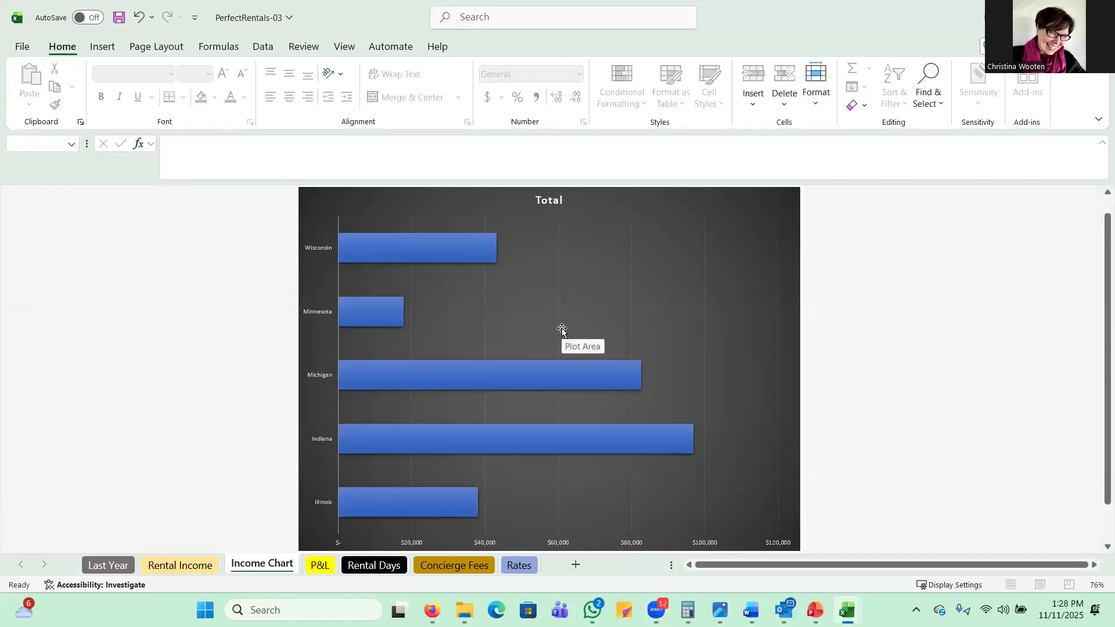
pyautogui.click(770, 211)
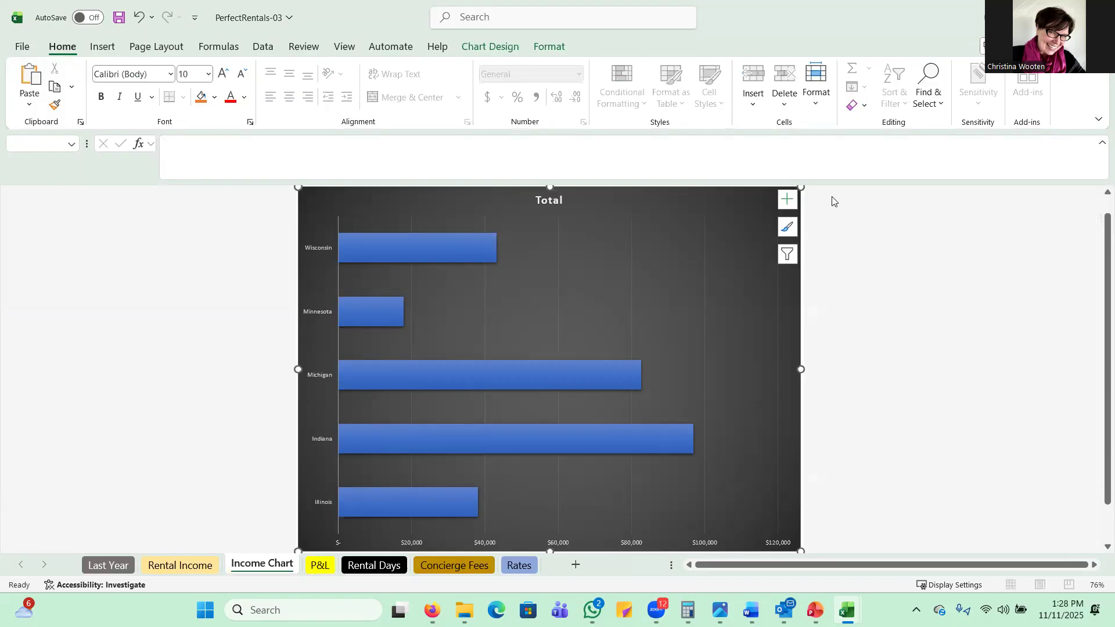
pyautogui.click(787, 228)
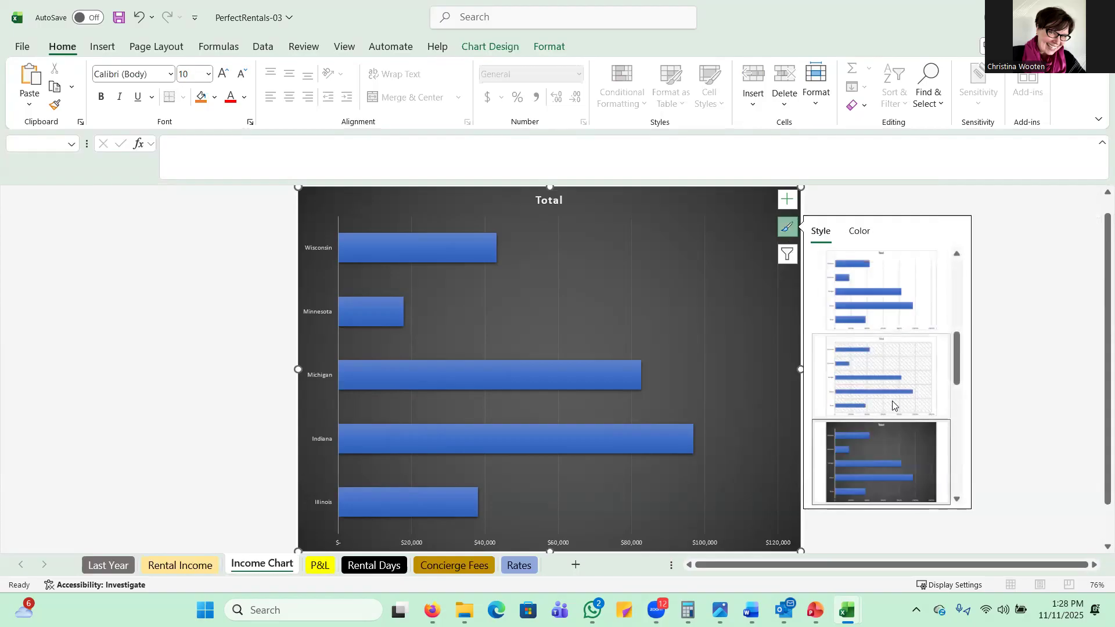
pyautogui.click(895, 461)
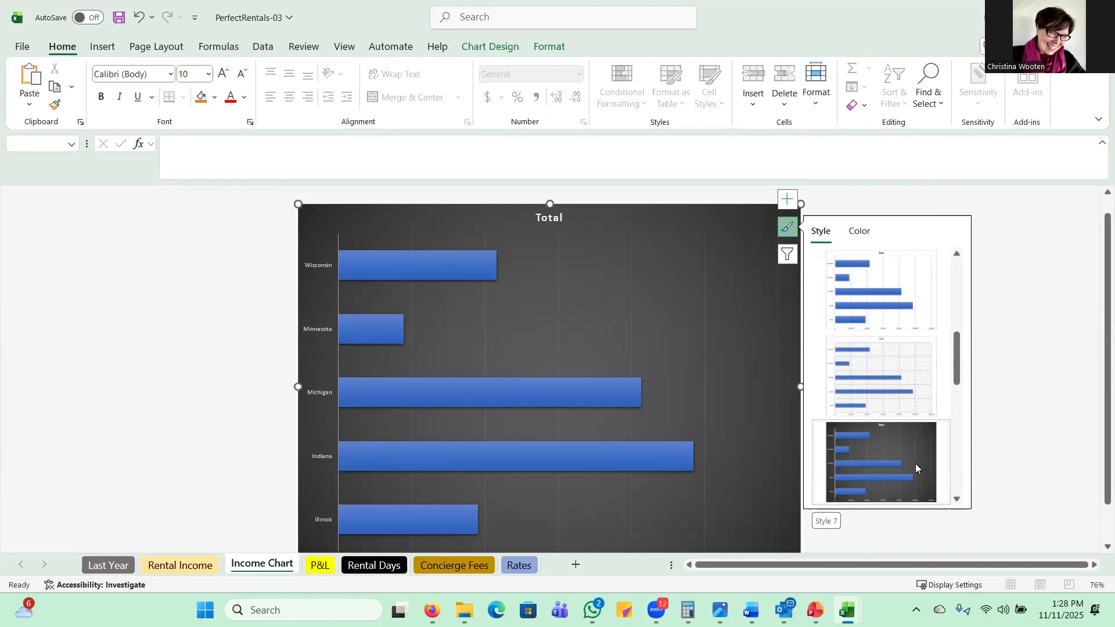
pyautogui.moveTo(953, 355); pyautogui.dragTo(967, 272)
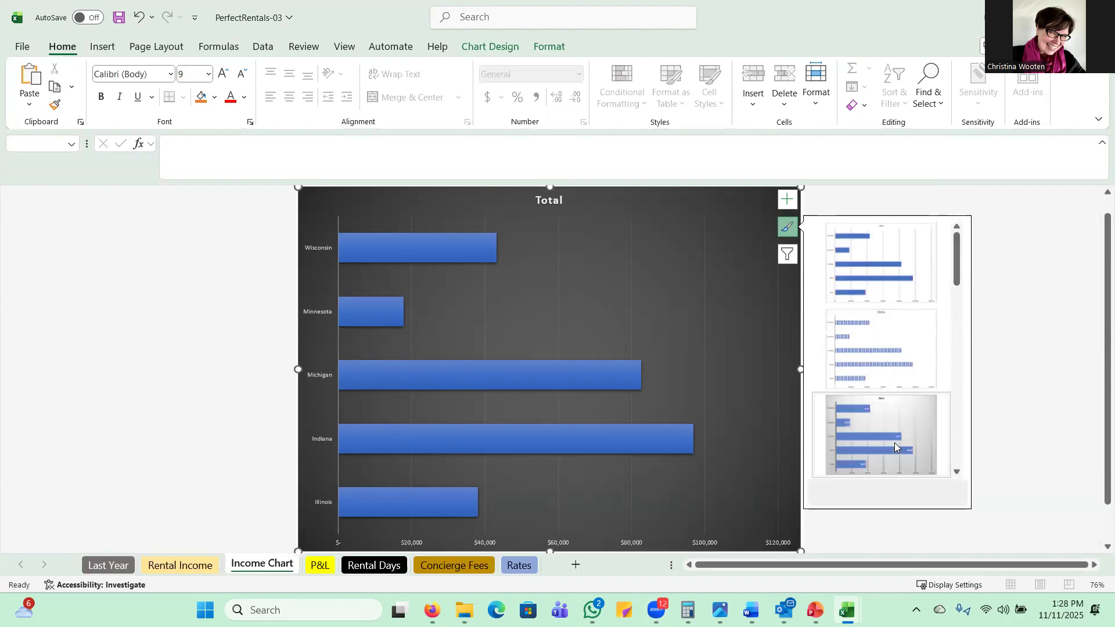
pyautogui.click(895, 442)
pyautogui.scroll(-1, 754, 463)
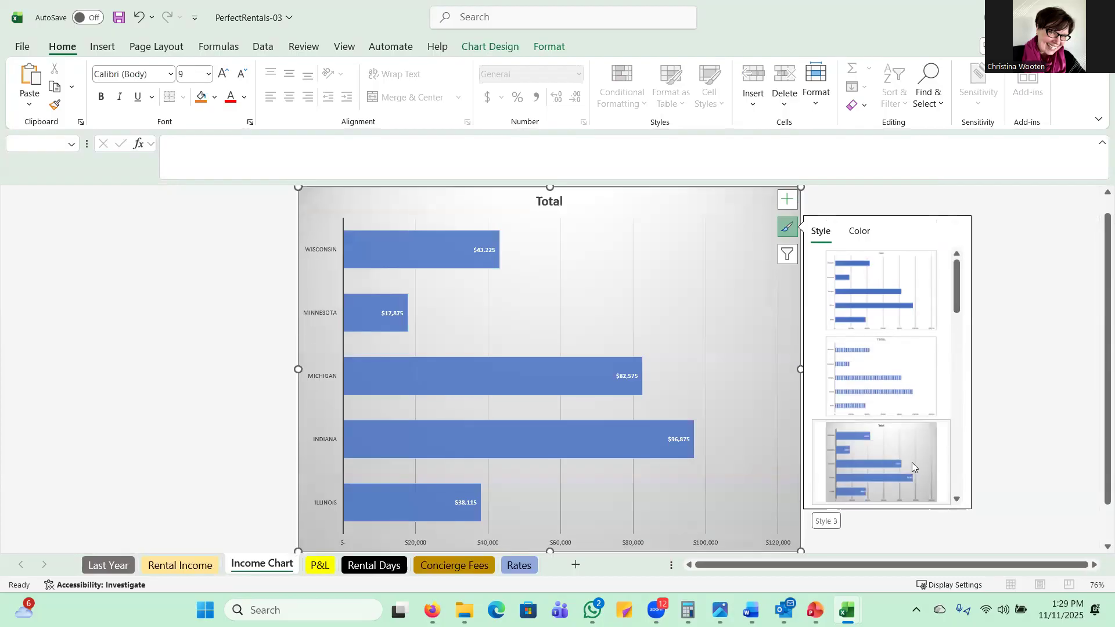
pyautogui.click(1025, 341)
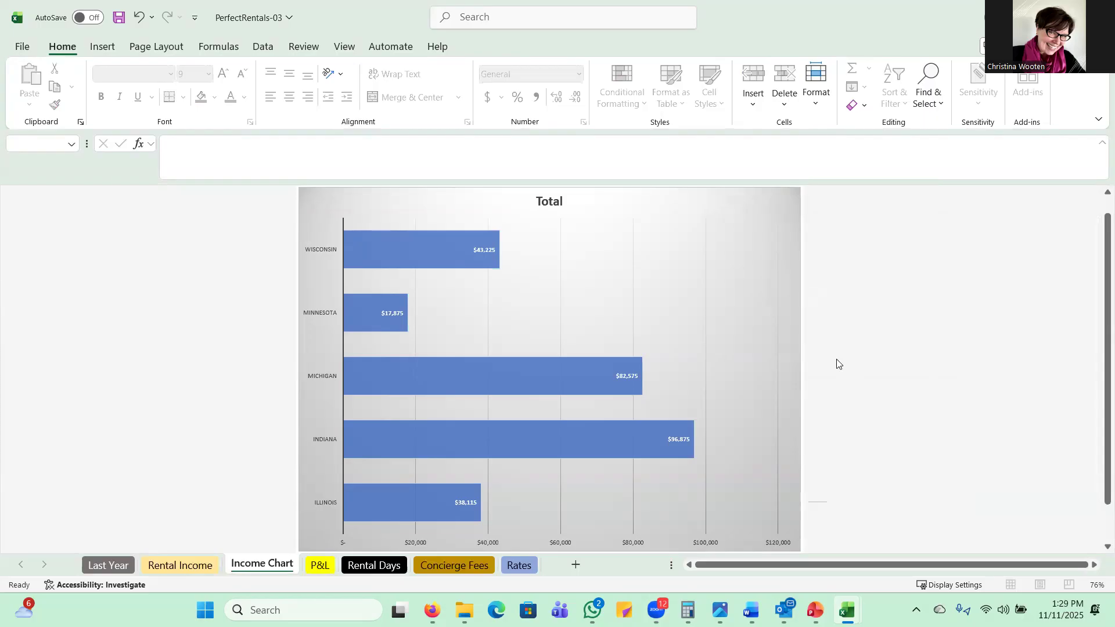
pyautogui.click(321, 567)
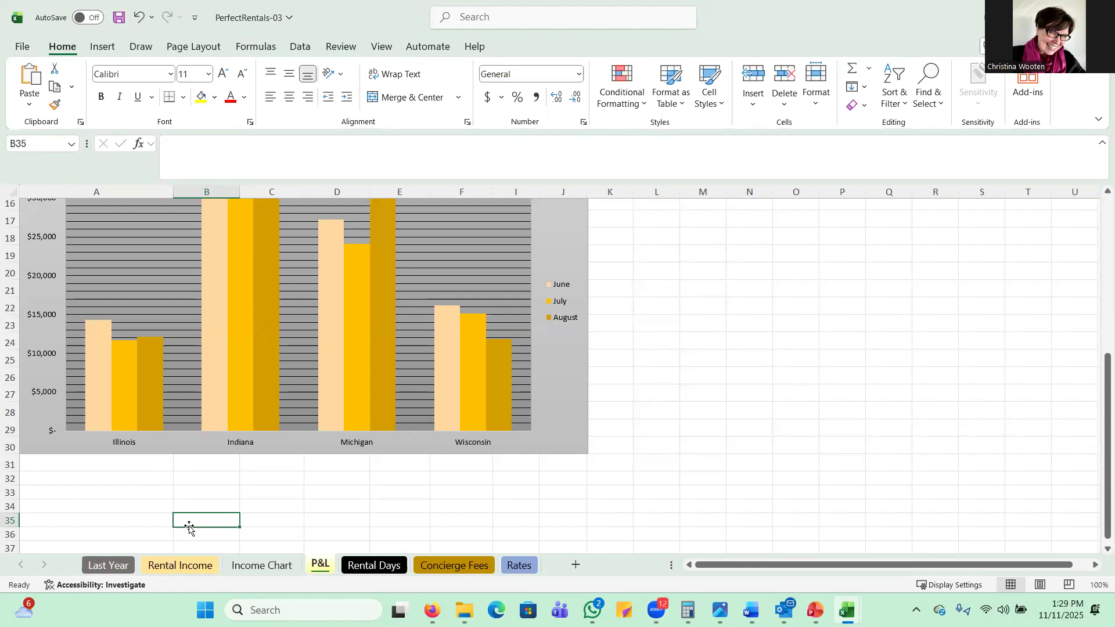
pyautogui.click(266, 566)
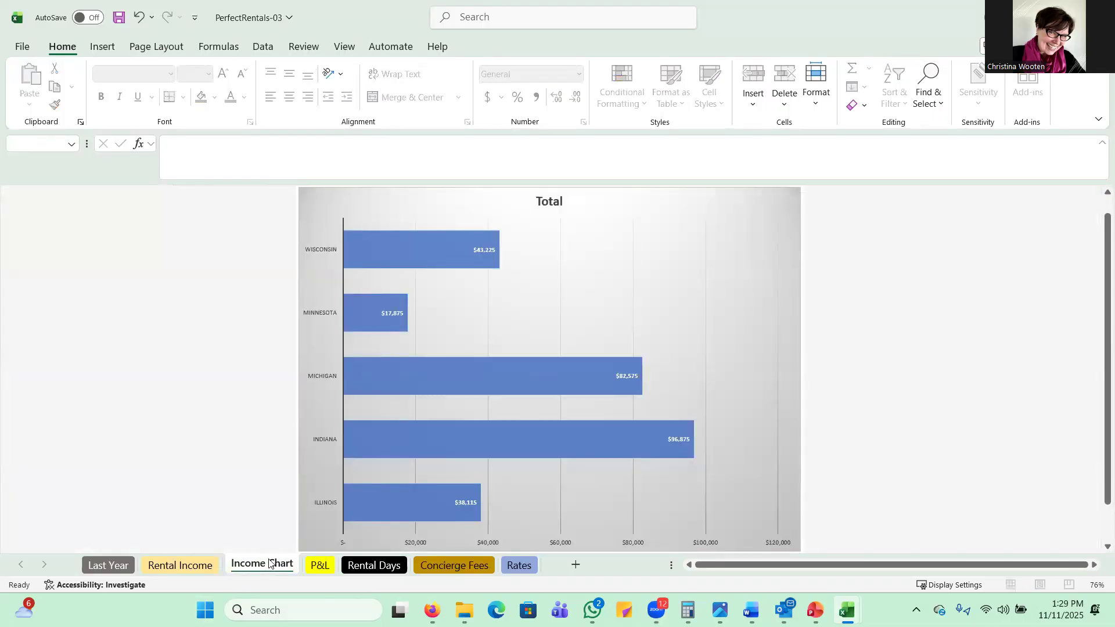
# Step: Search the stock icons for "winner" and insert the outlined award ribbon at cell B35 on the P&L sheet
pyautogui.click(310, 562)
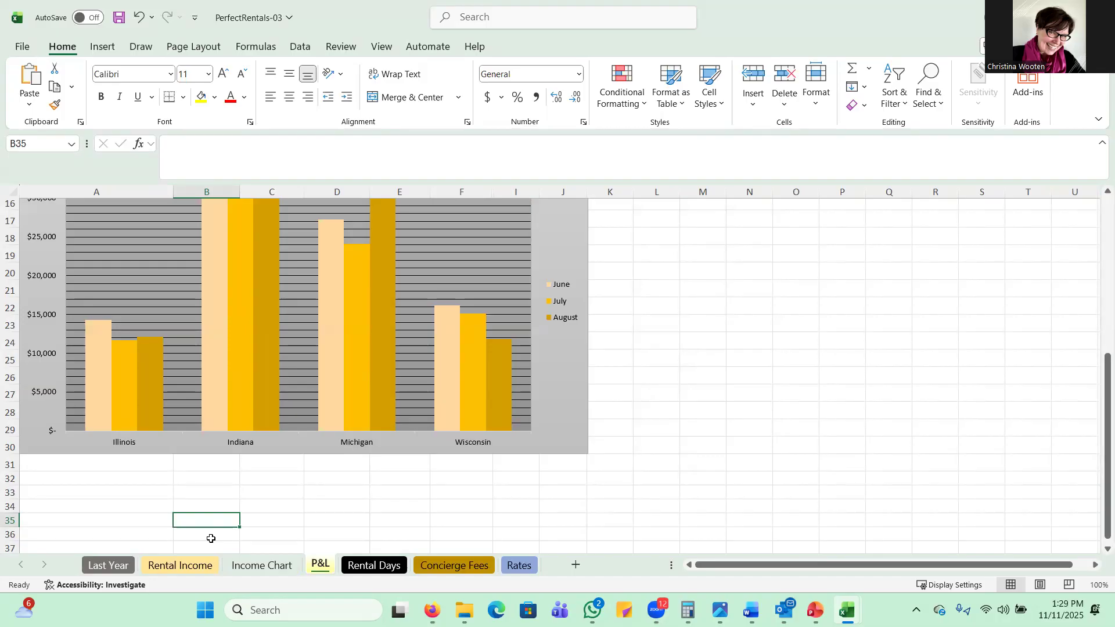
pyautogui.click(103, 49)
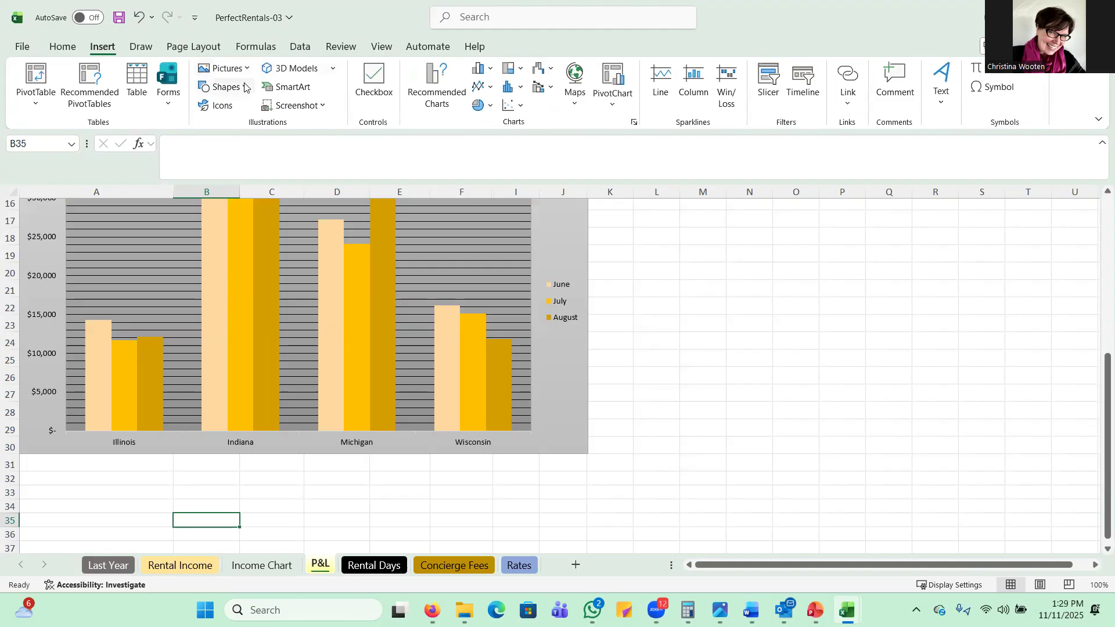
pyautogui.click(231, 105)
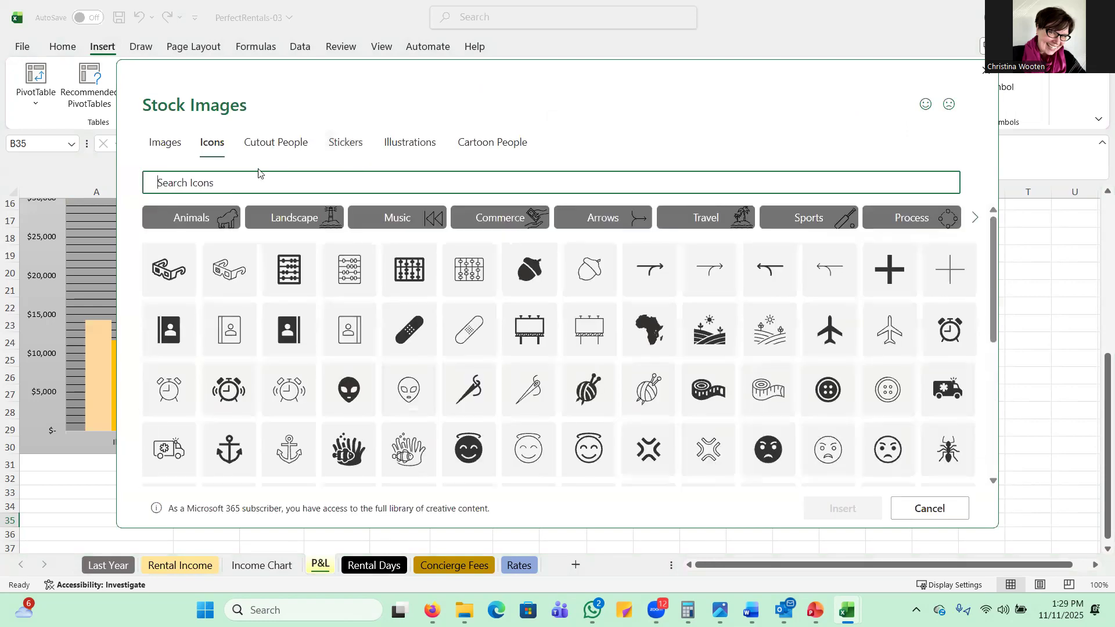
pyautogui.write('winner')
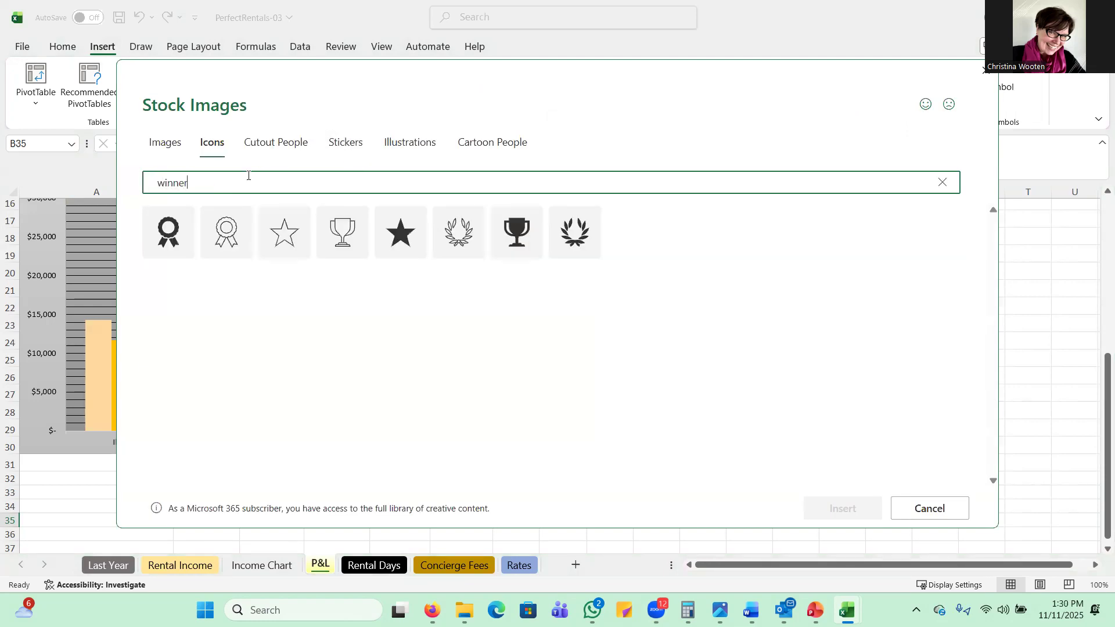
pyautogui.click(231, 240)
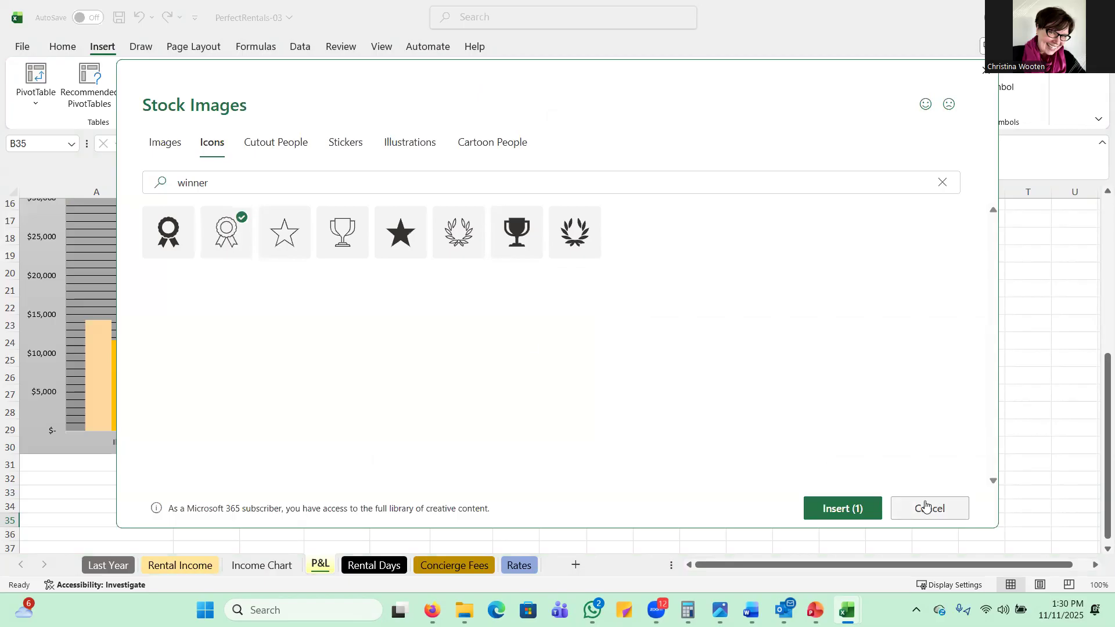
pyautogui.click(835, 508)
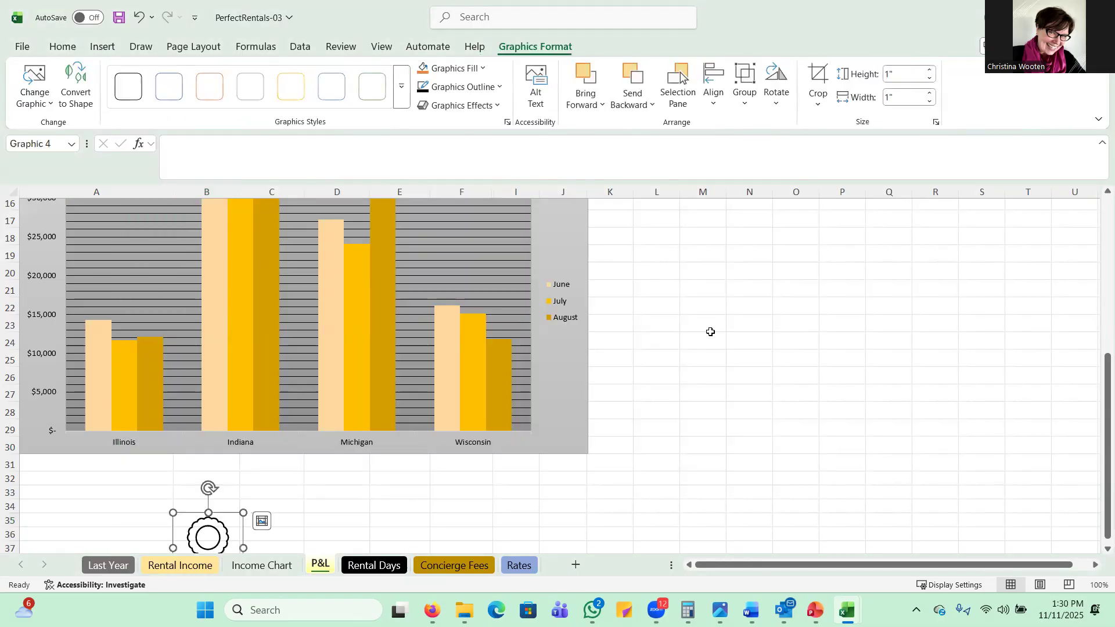
# Step: Delete the award ribbon icon below the P&L chart
pyautogui.scroll(-2, 533, 347)
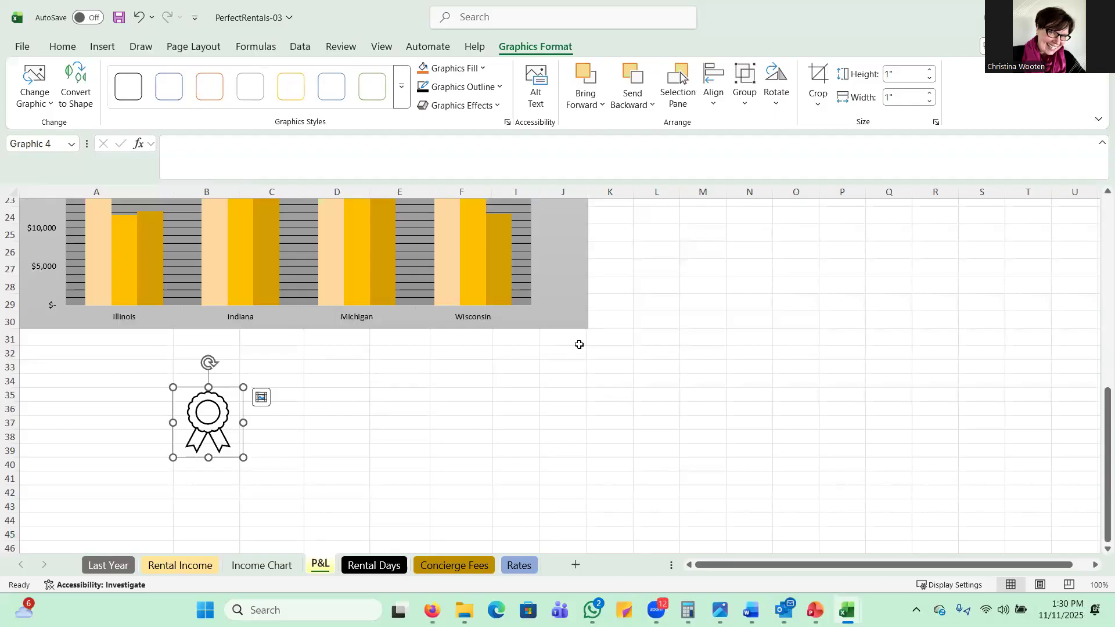
pyautogui.press('Delete')
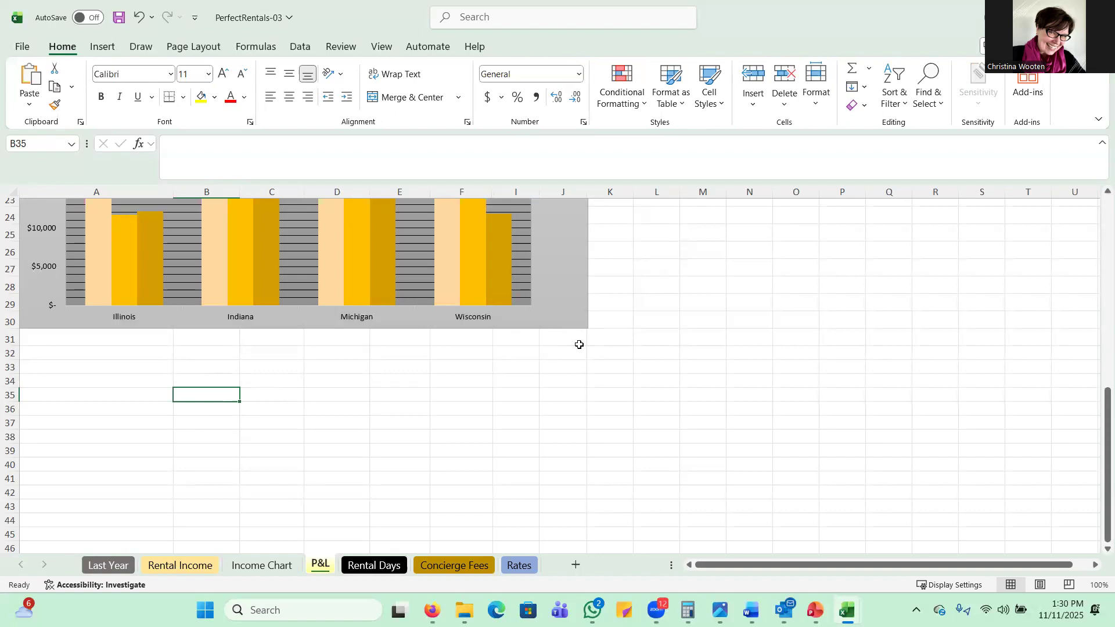
# Step: On the Income Chart sheet, undo a trial texture fill on all bars and apply the picture or texture fill to the Indiana bar only
pyautogui.click(261, 566)
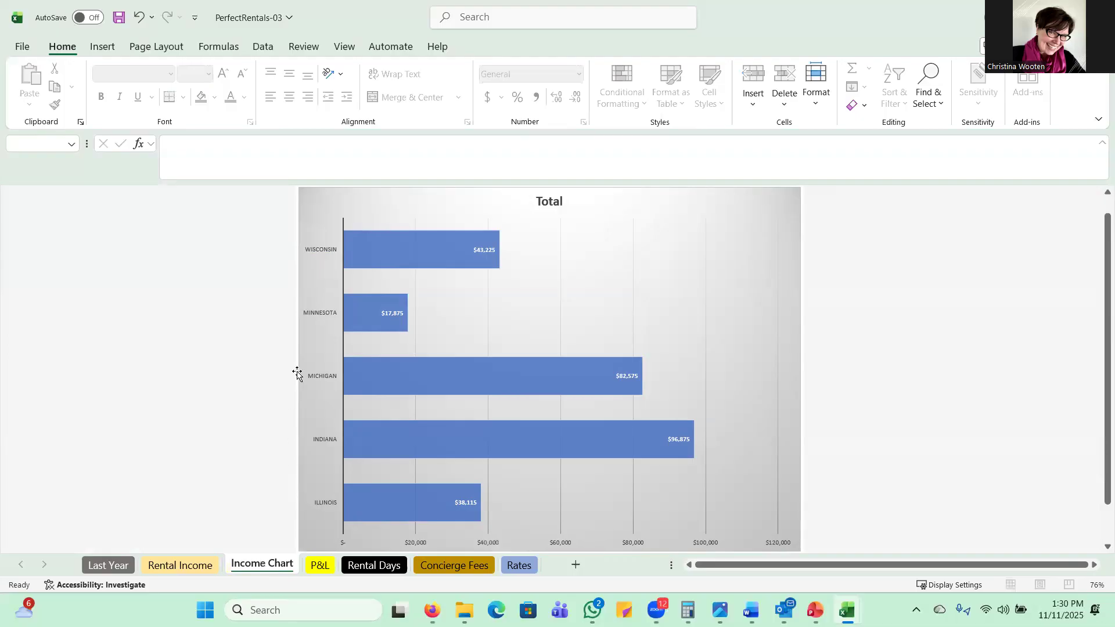
pyautogui.doubleClick(394, 436)
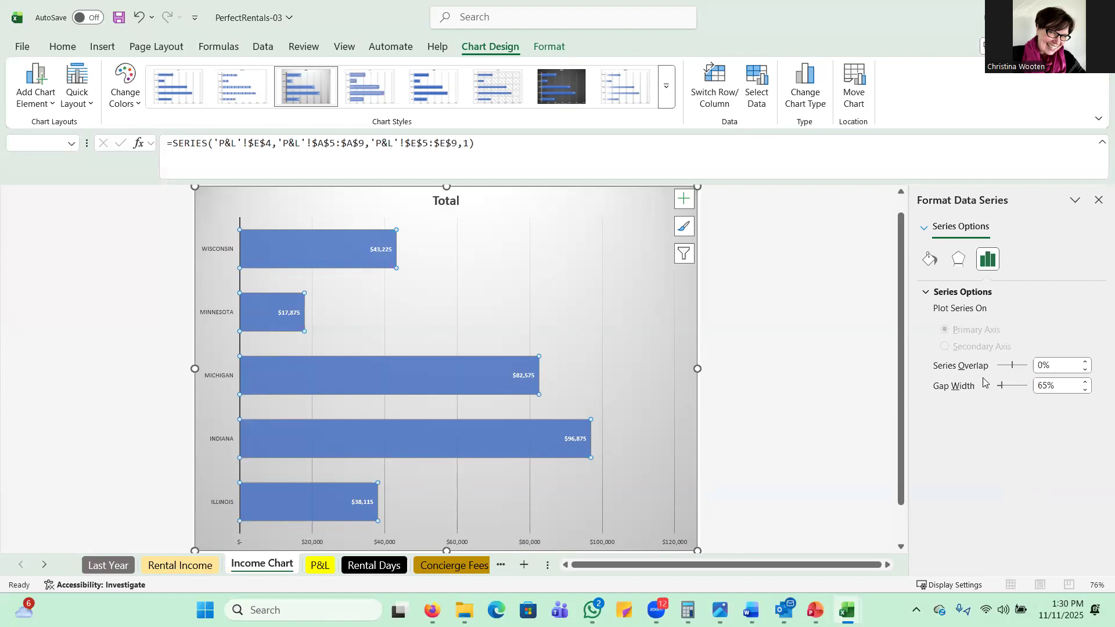
pyautogui.click(929, 262)
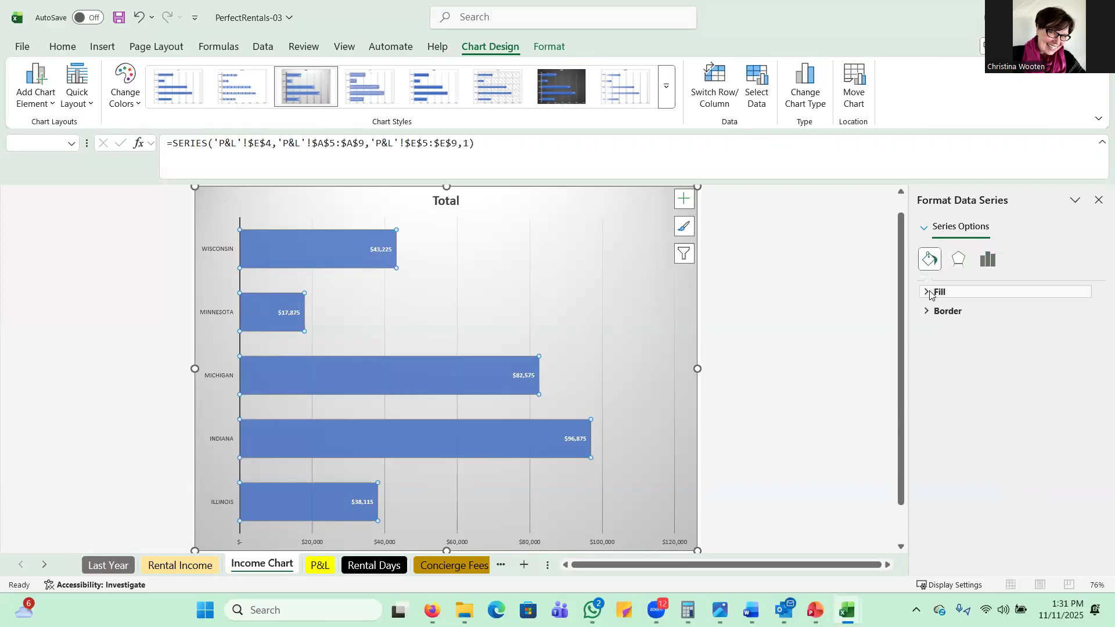
pyautogui.click(926, 293)
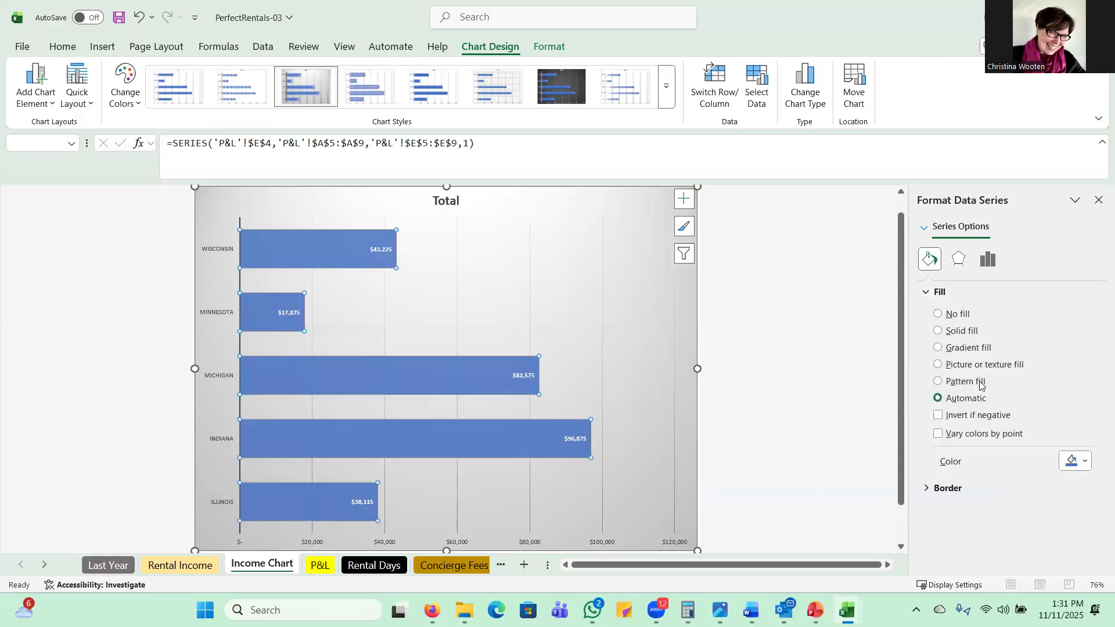
pyautogui.click(939, 365)
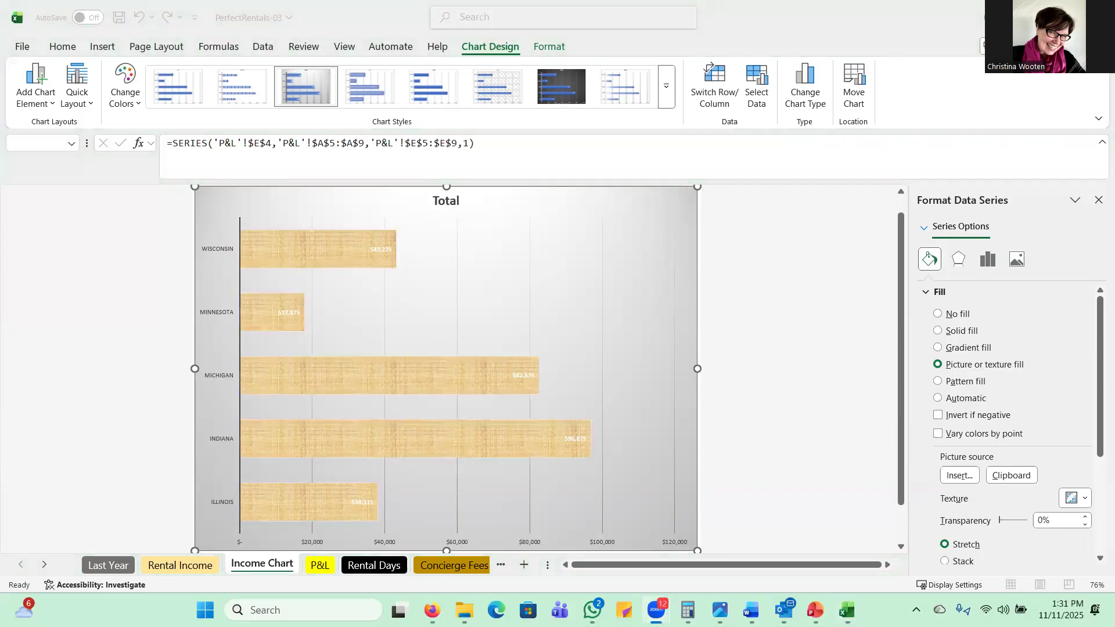
pyautogui.hotkey('ctrl', 'z')
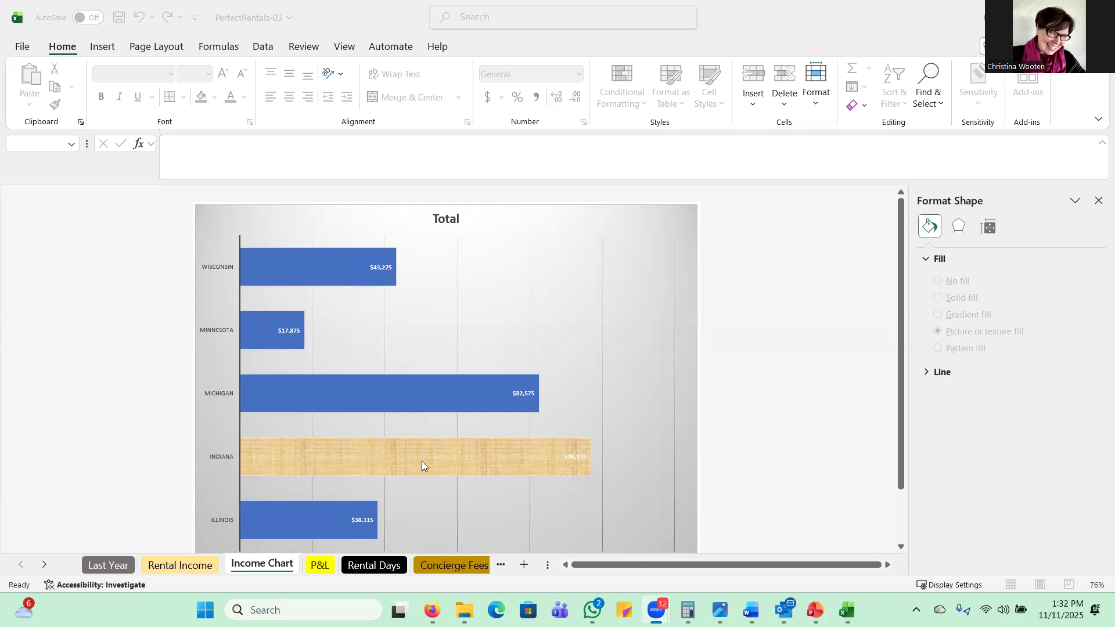
pyautogui.moveTo(426, 460)
pyautogui.click(1099, 202)
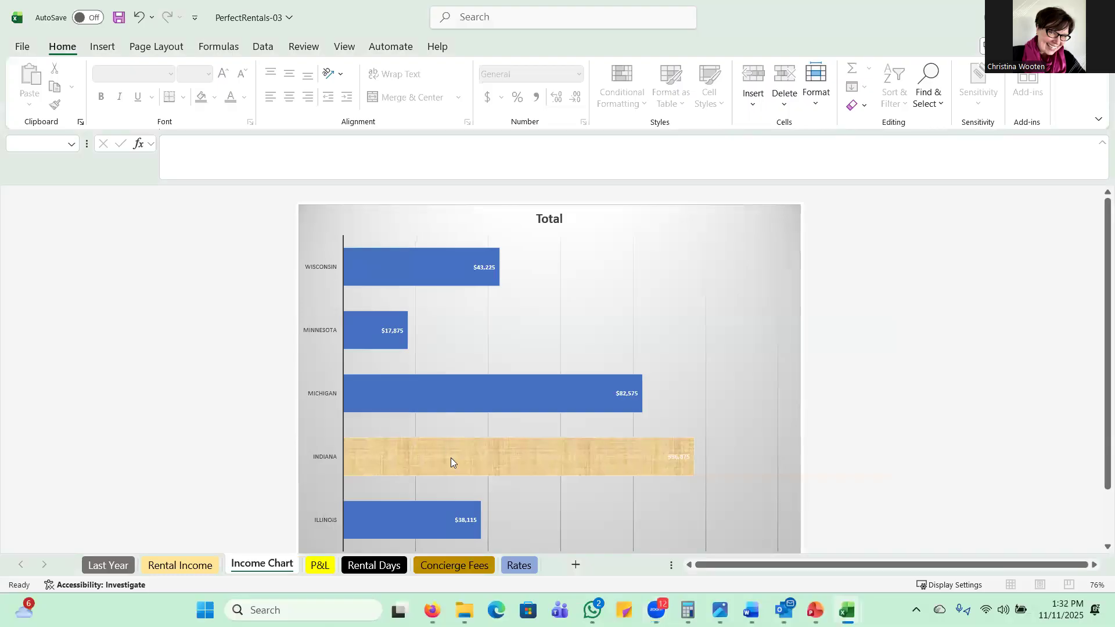
# Step: Fill the Indiana bar with the award ribbon picture from the clipboard, using the picture or texture fill
pyautogui.doubleClick(452, 458)
pyautogui.click(464, 451)
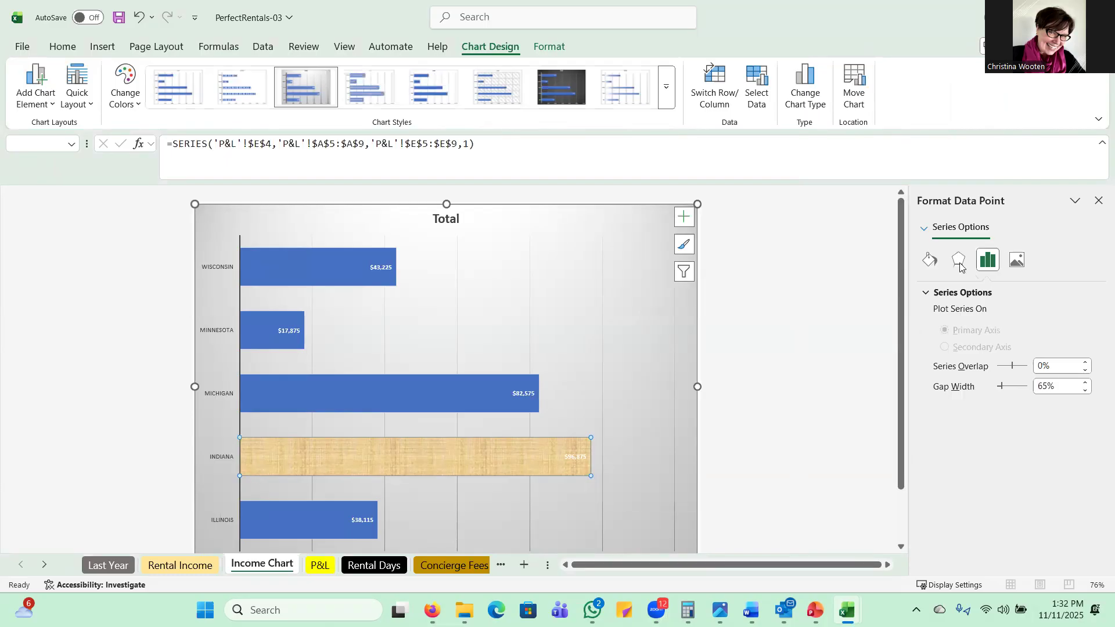
pyautogui.click(930, 261)
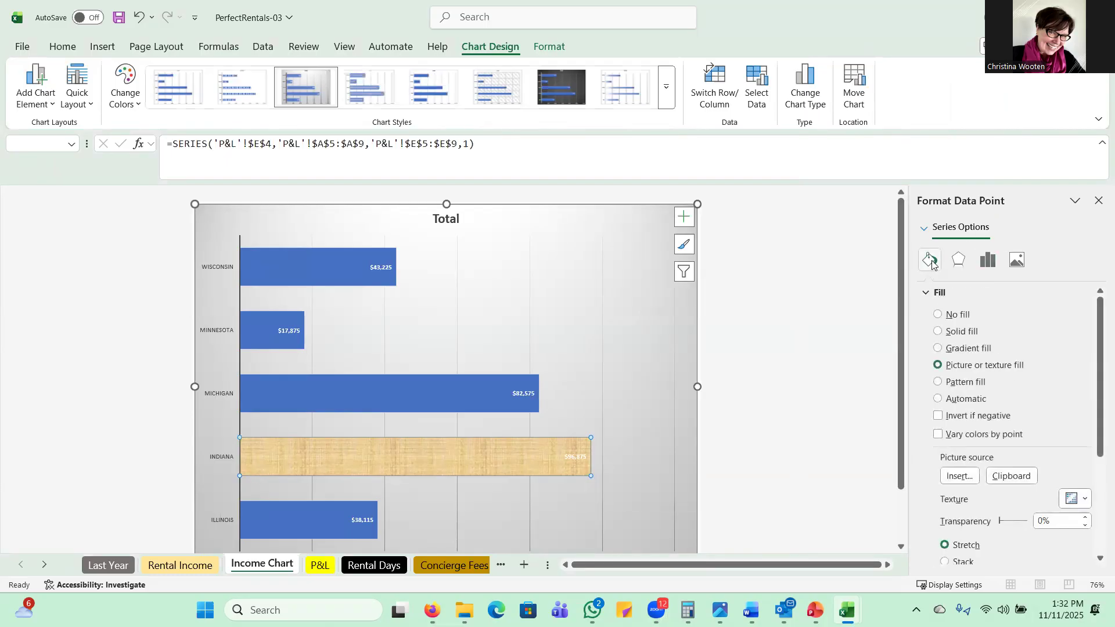
pyautogui.click(939, 382)
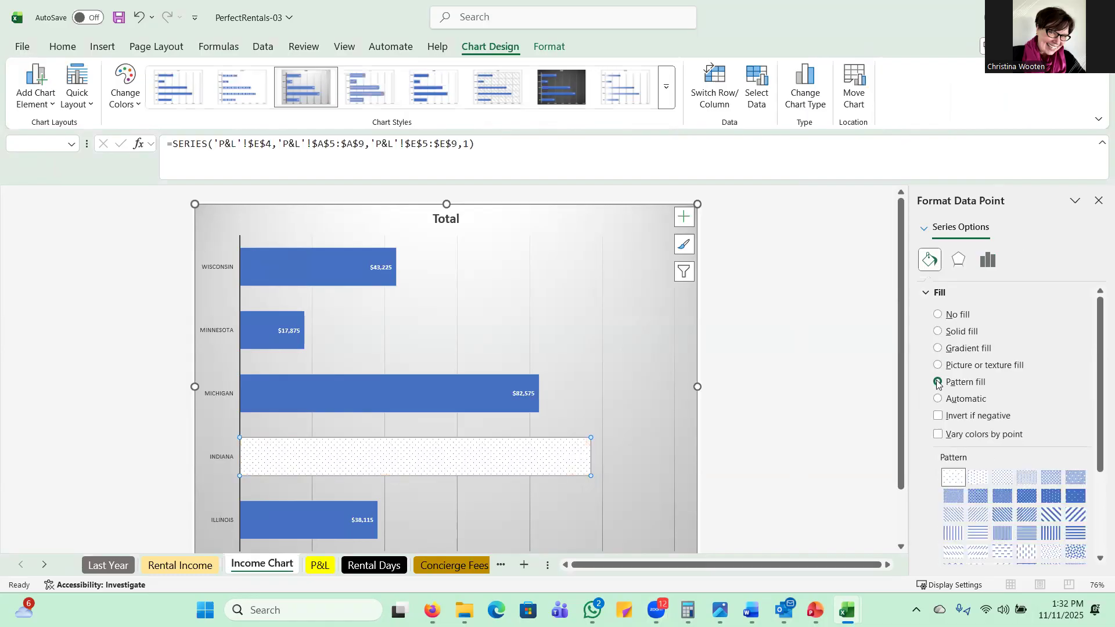
pyautogui.click(938, 366)
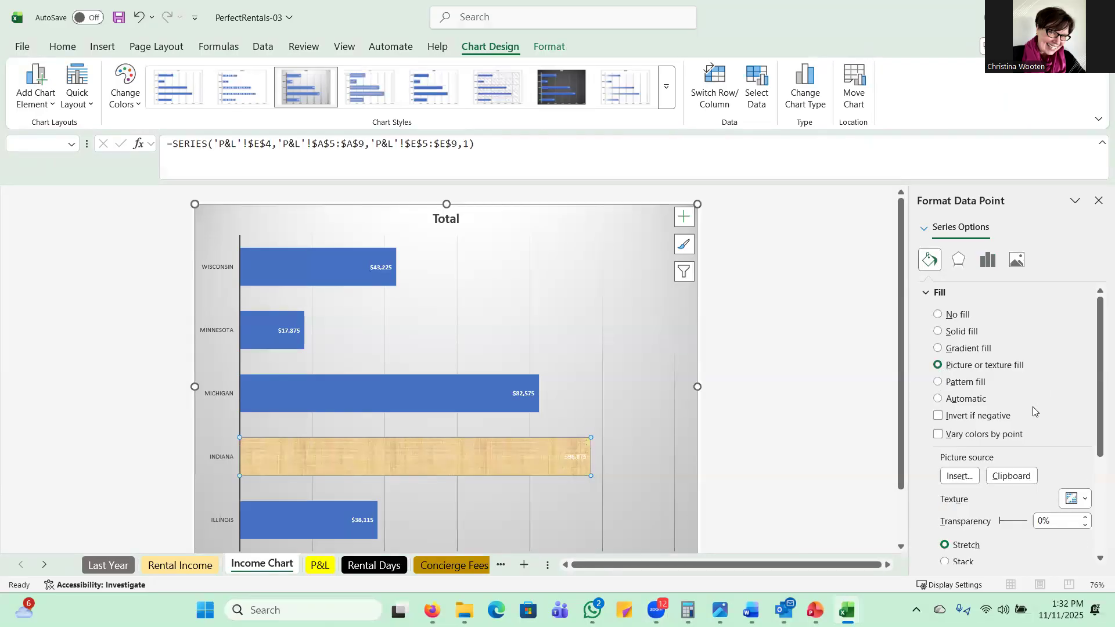
pyautogui.scroll(-1, 1025, 409)
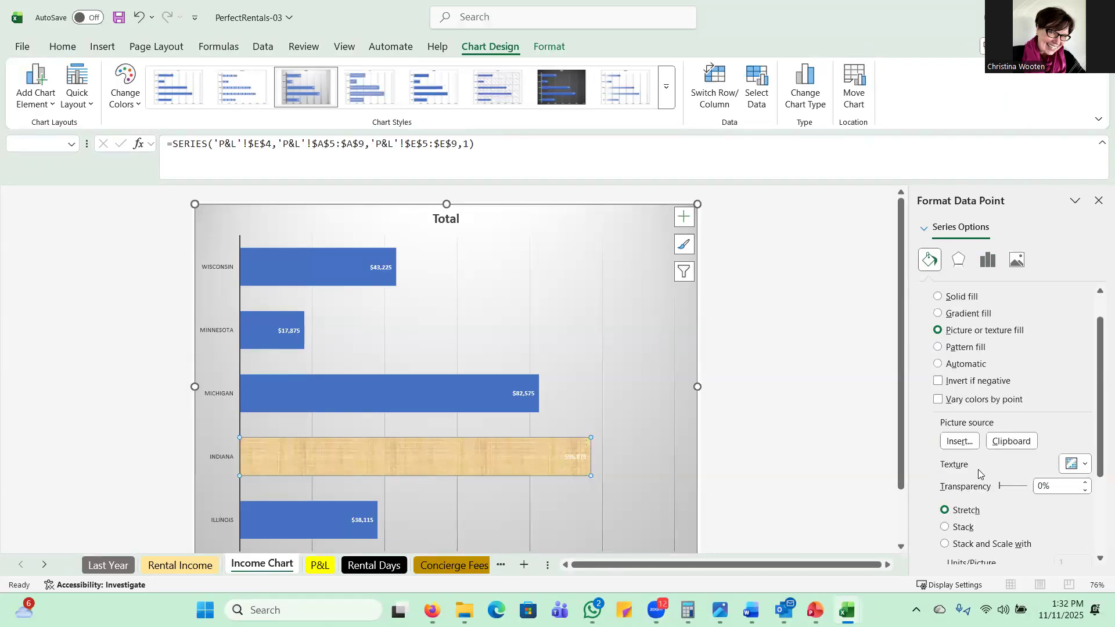
pyautogui.click(1014, 442)
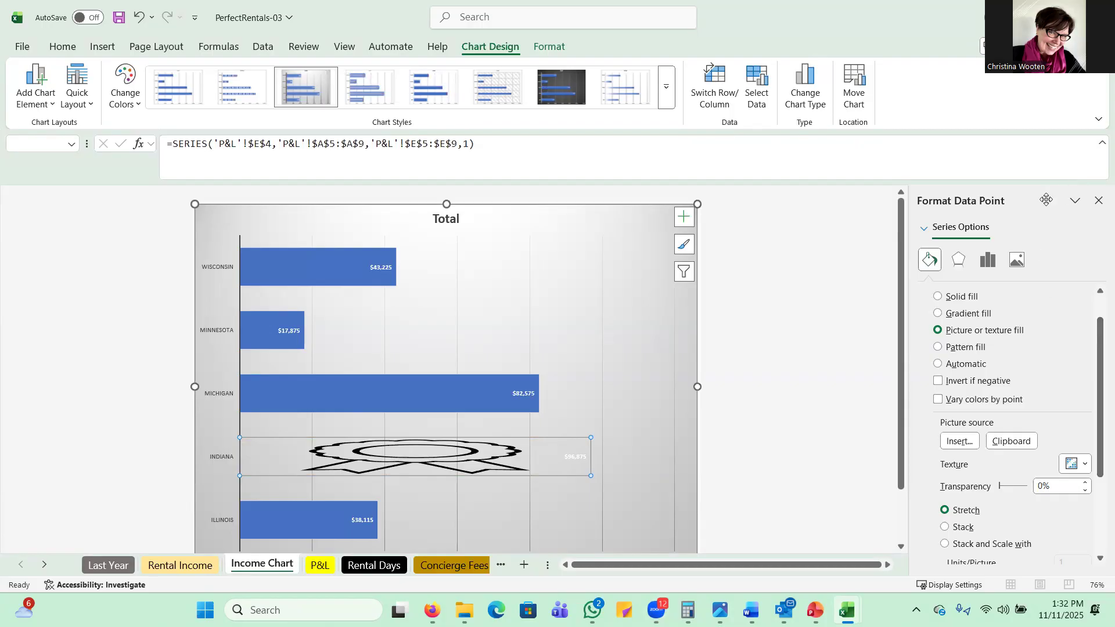
# Step: Set the award ribbon picture in the Indiana bar to Stack instead of stretching
pyautogui.scroll(-1, 995, 436)
pyautogui.scroll(-3, 994, 435)
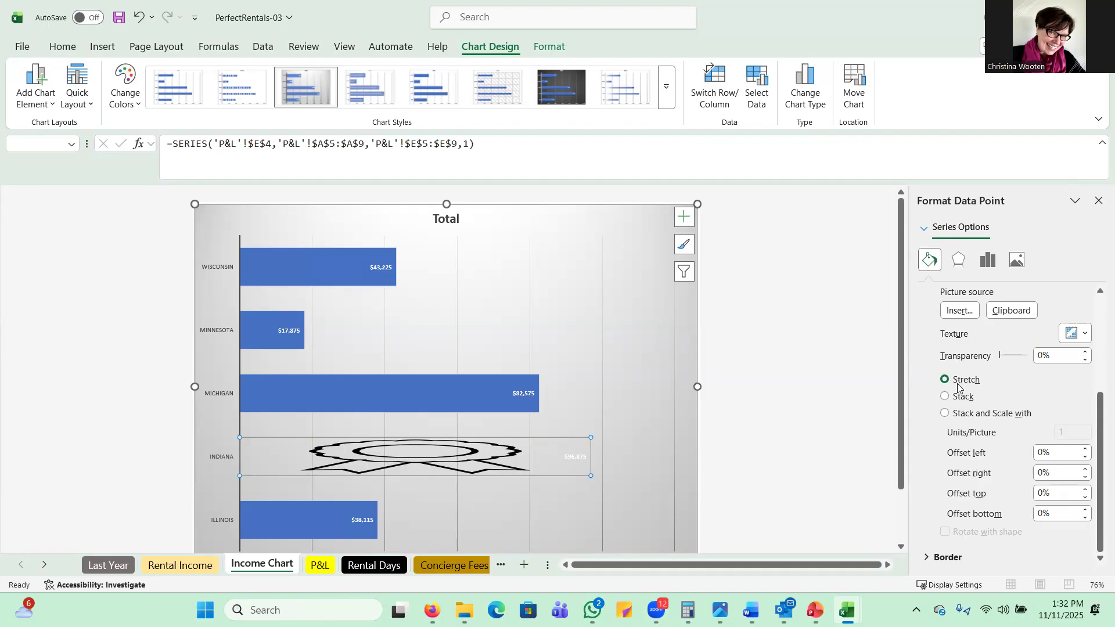
pyautogui.click(945, 397)
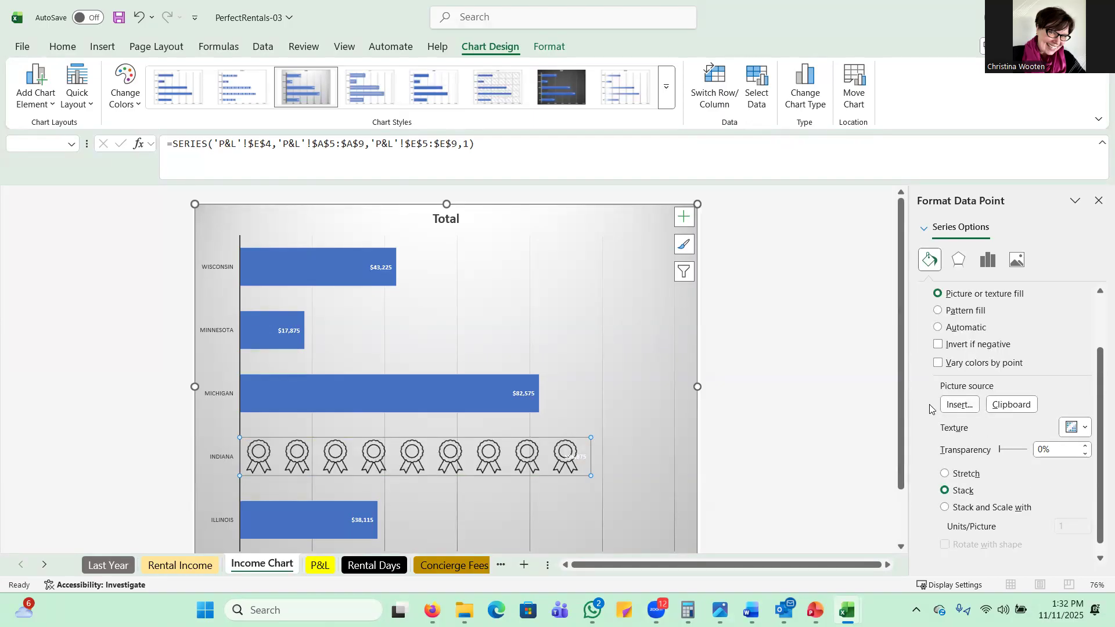
pyautogui.scroll(-1, 955, 434)
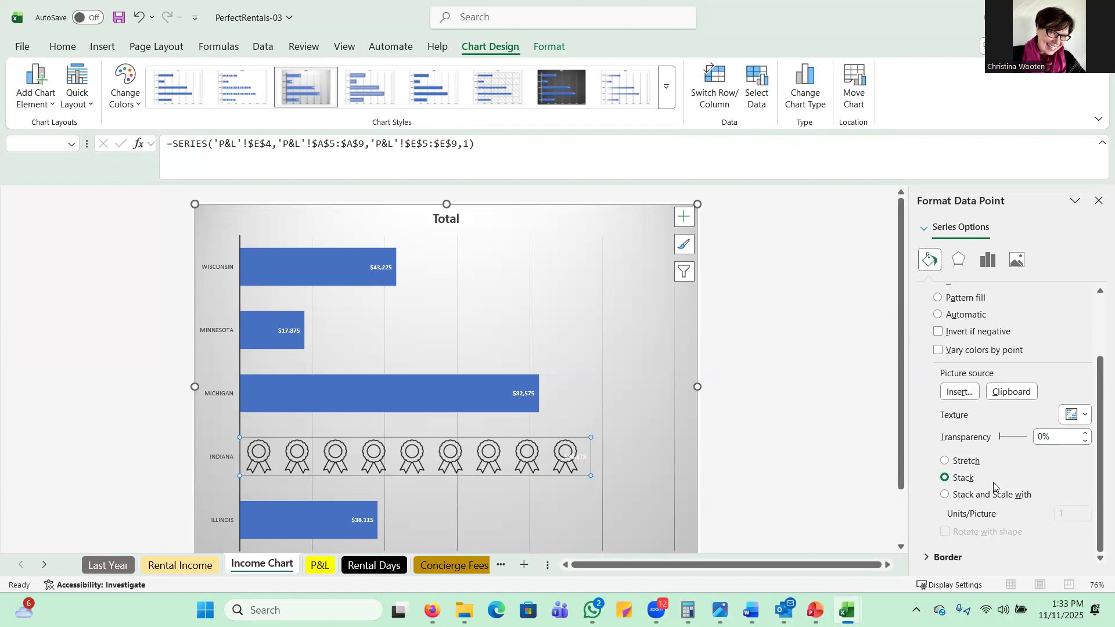
# Step: Give the Indiana bar a solid line border, close the formatting pane and deselect the bar
pyautogui.click(926, 558)
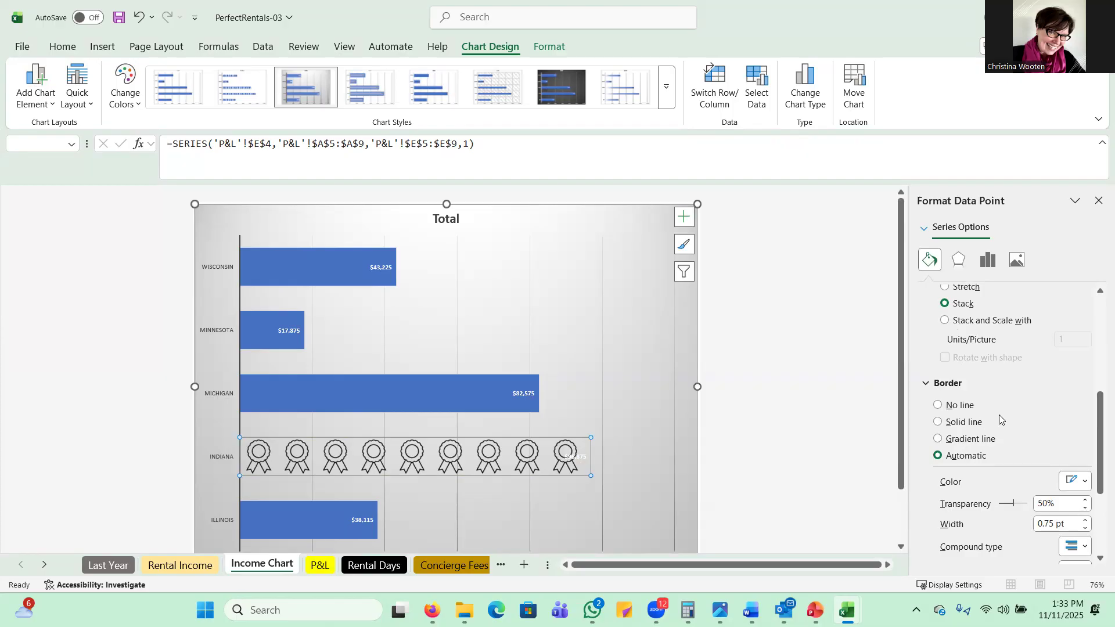
pyautogui.click(938, 422)
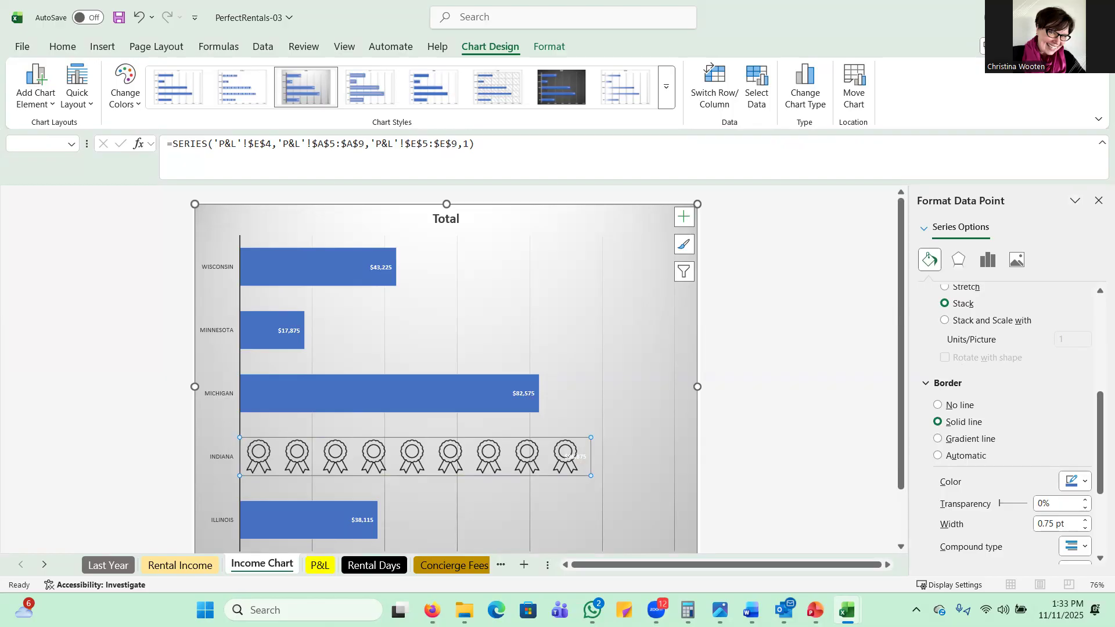
pyautogui.click(1099, 201)
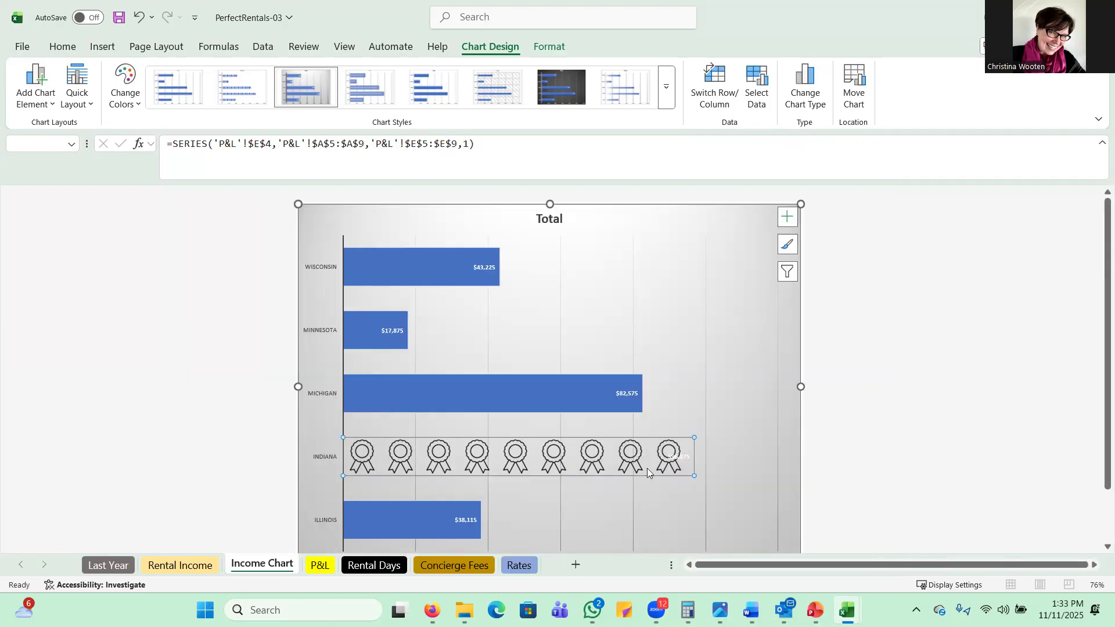
pyautogui.click(1016, 407)
pyautogui.click(349, 431)
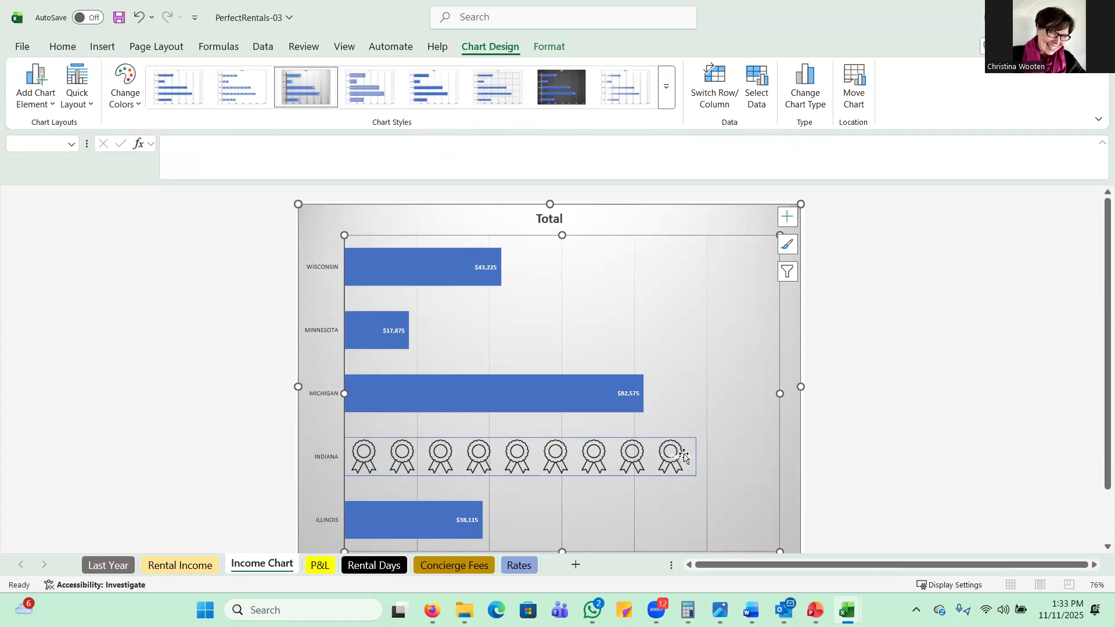
pyautogui.moveTo(679, 469)
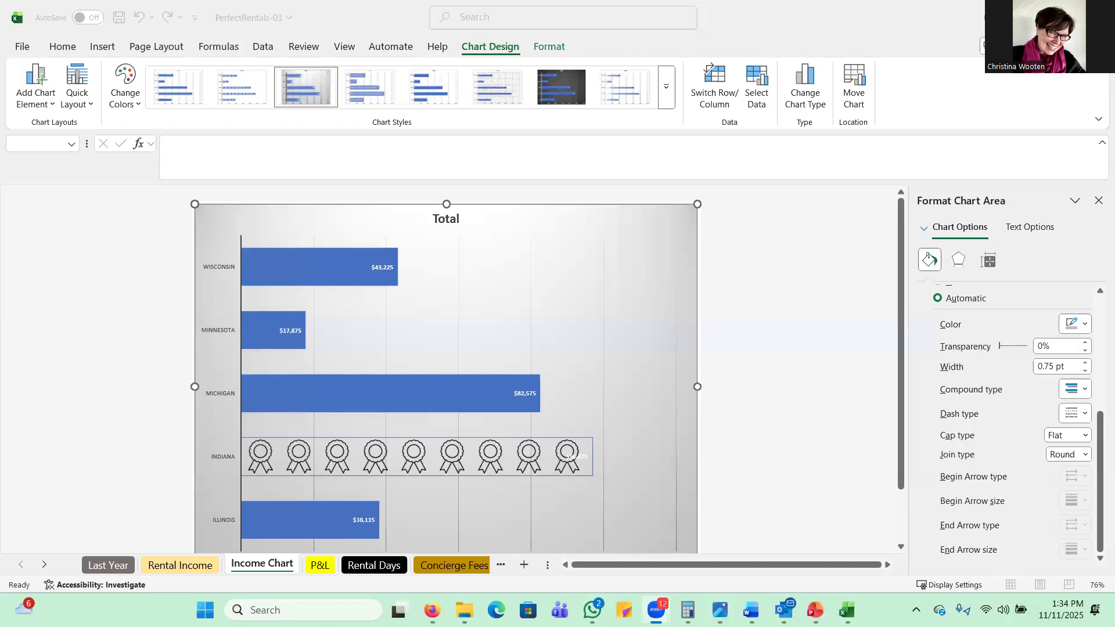
# Step: Change the chart title to "Total Rental Income for Three Months"
pyautogui.click(445, 217)
pyautogui.click(446, 218)
pyautogui.doubleClick(445, 219)
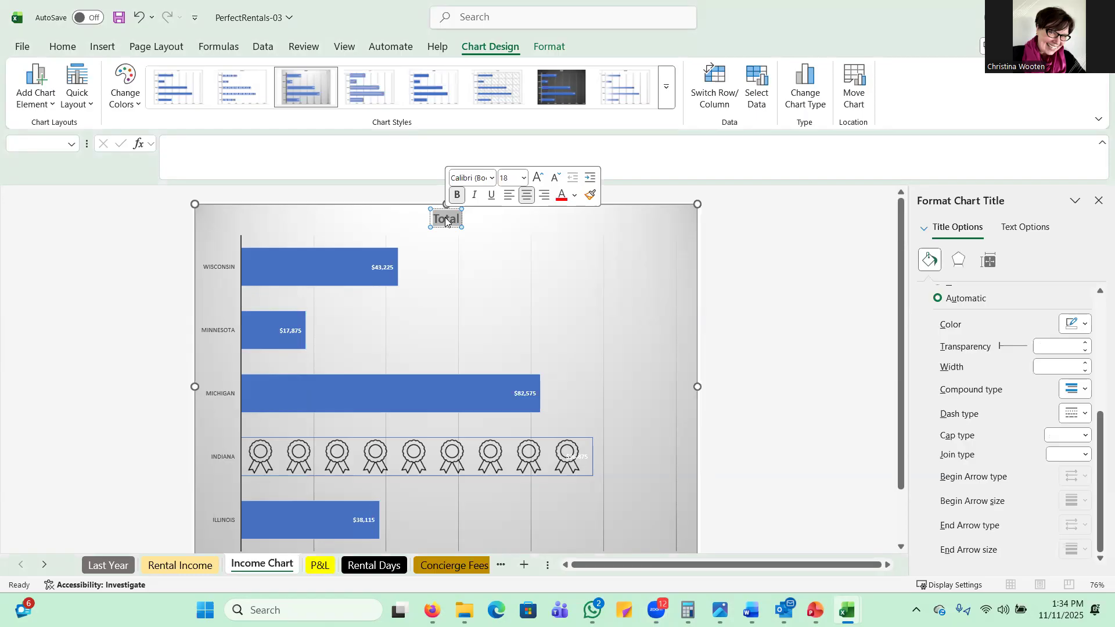
pyautogui.write('Total Re')
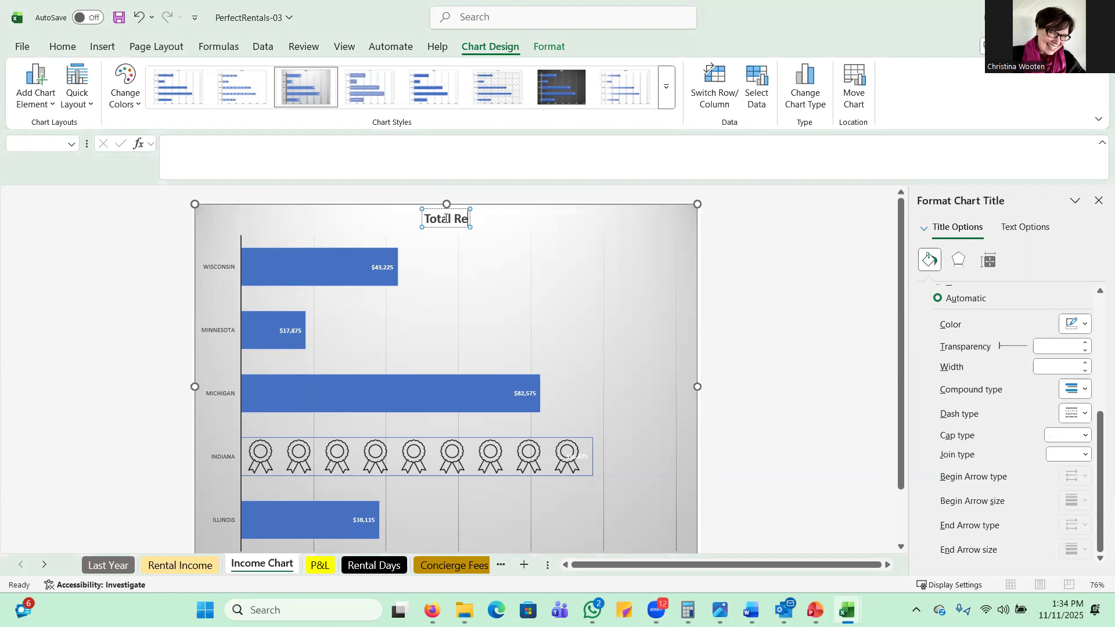
pyautogui.write('ntal Income')
pyautogui.press('BackSpace')
pyautogui.press('BackSpace')
pyautogui.press('BackSpace')
pyautogui.press('BackSpace')
pyautogui.press('BackSpace')
pyautogui.press('BackSpace')
pyautogui.press('BackSpace')
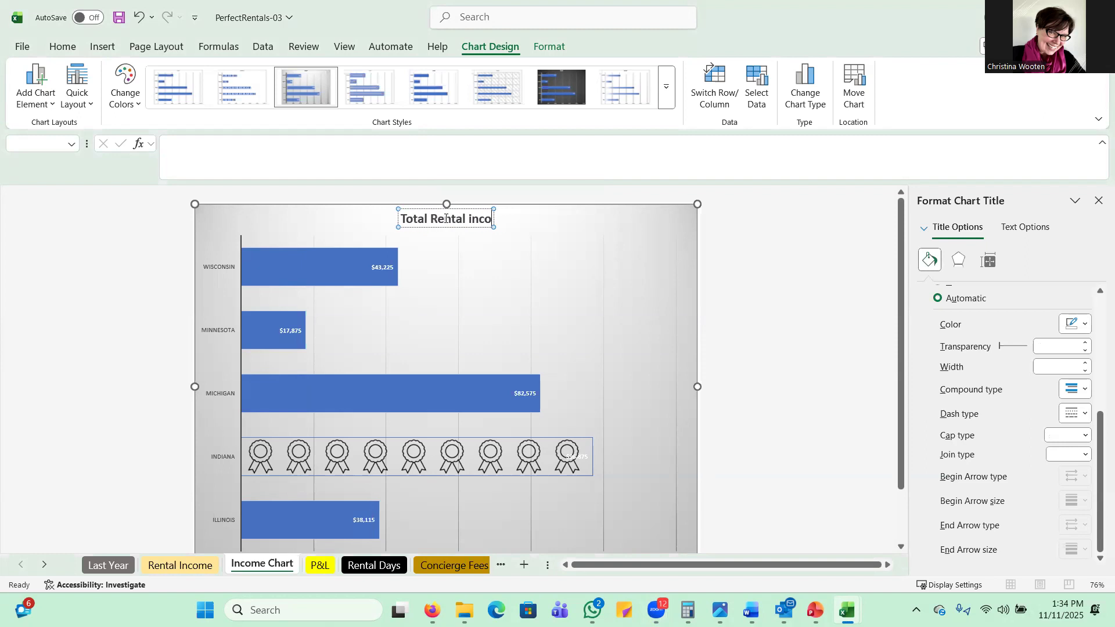
pyautogui.write('Income')
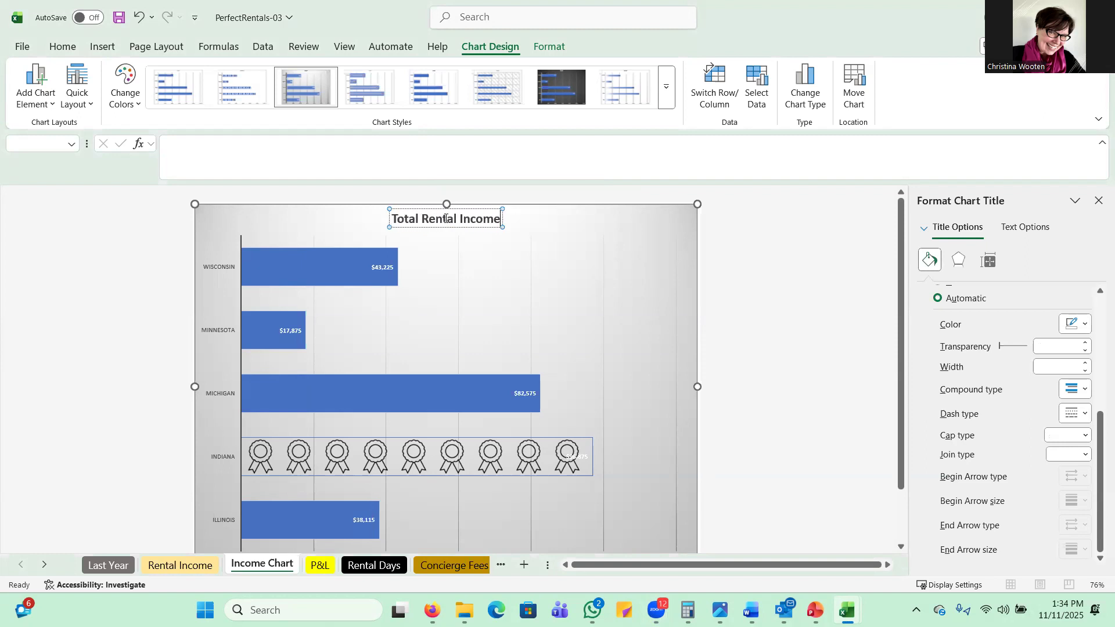
pyautogui.write(' for Three Mon')
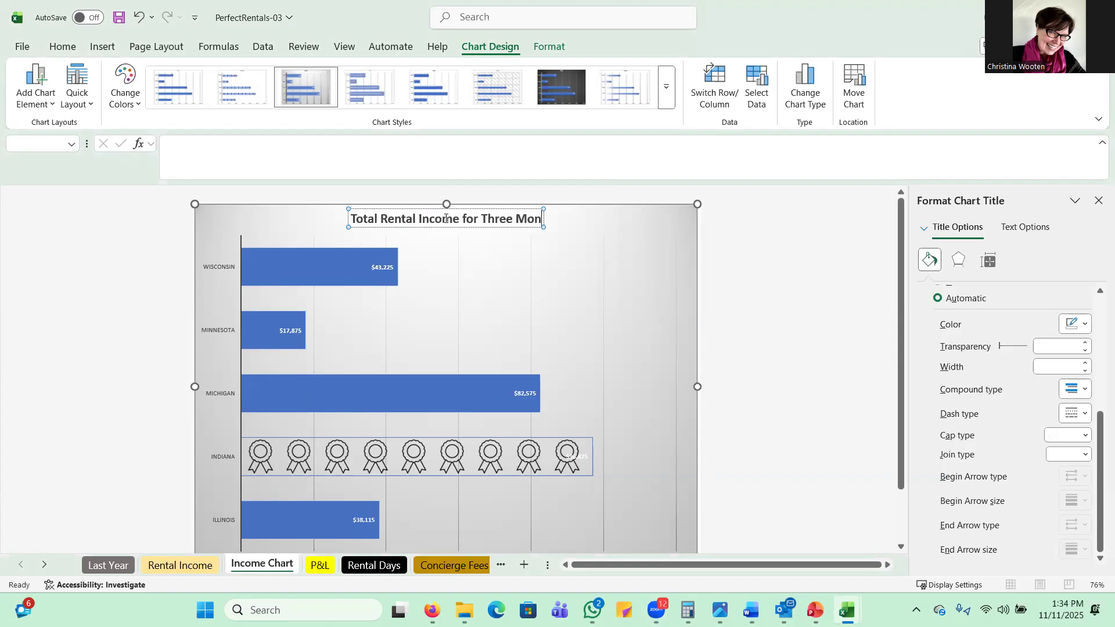
pyautogui.write('ths')
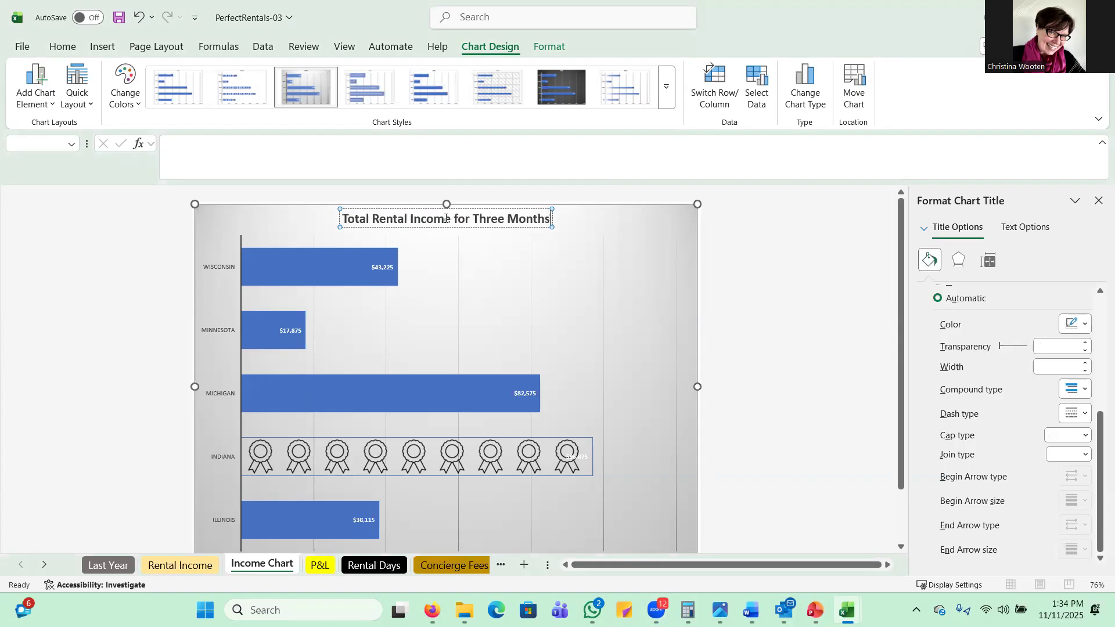
# Step: Set the font size of the whole chart title to 24 and deselect the title
pyautogui.click(63, 47)
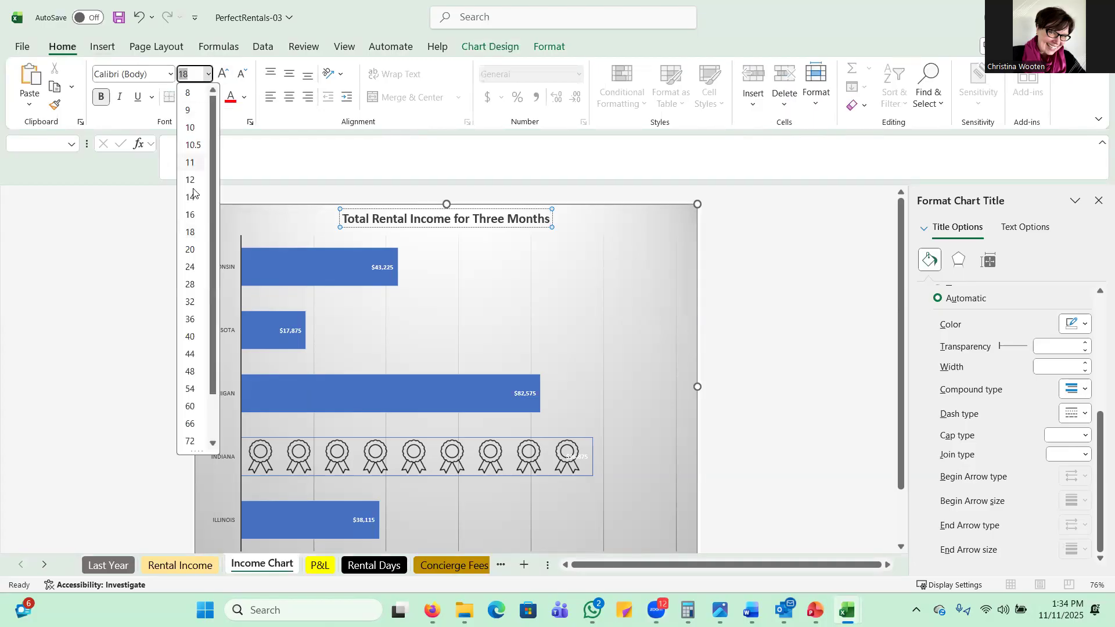
pyautogui.click(190, 267)
pyautogui.doubleClick(444, 213)
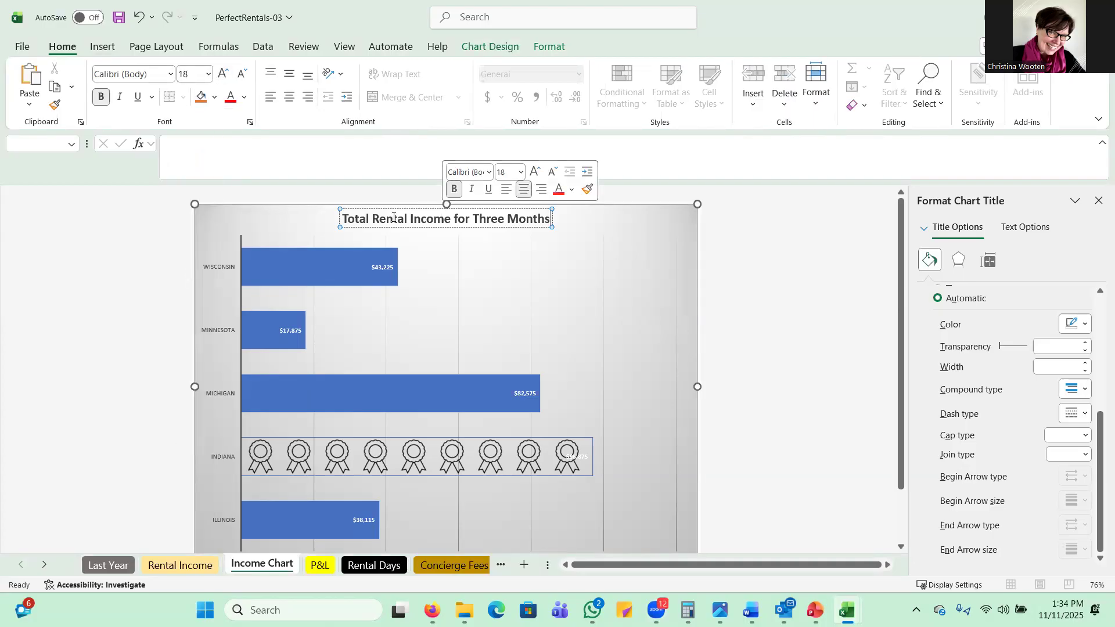
pyautogui.moveTo(346, 217); pyautogui.dragTo(559, 232)
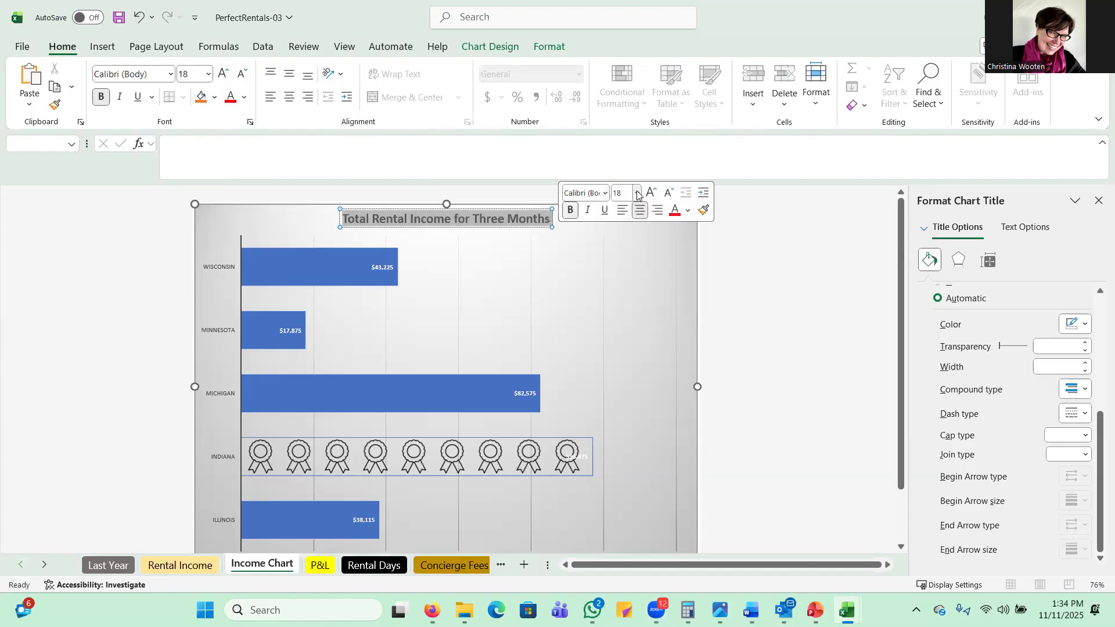
pyautogui.click(637, 192)
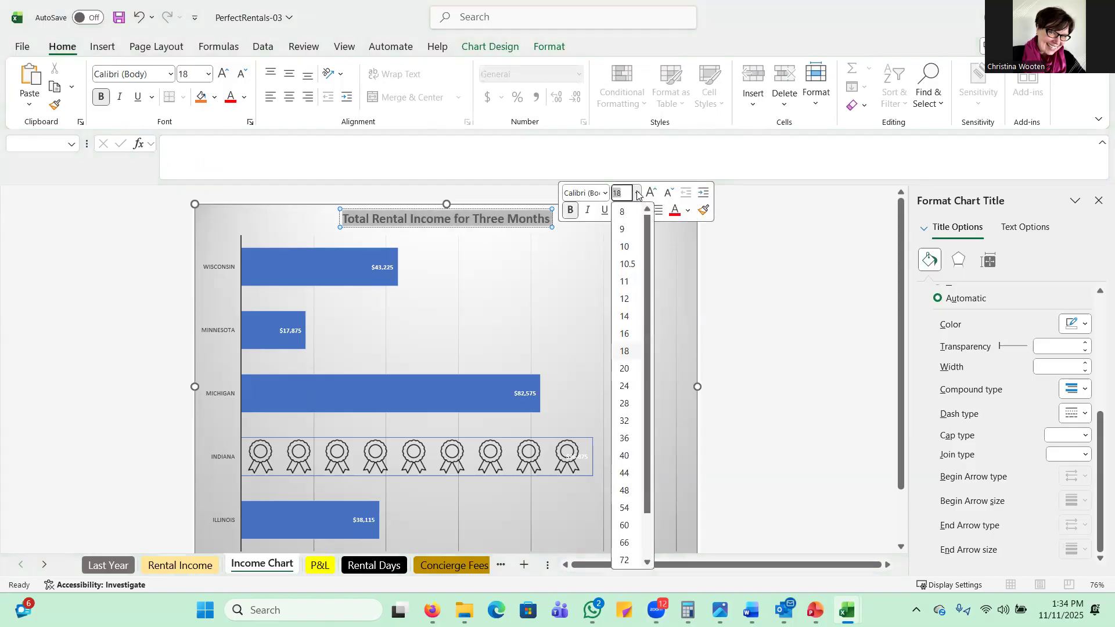
pyautogui.click(624, 385)
pyautogui.press('Escape')
pyautogui.press('Escape')
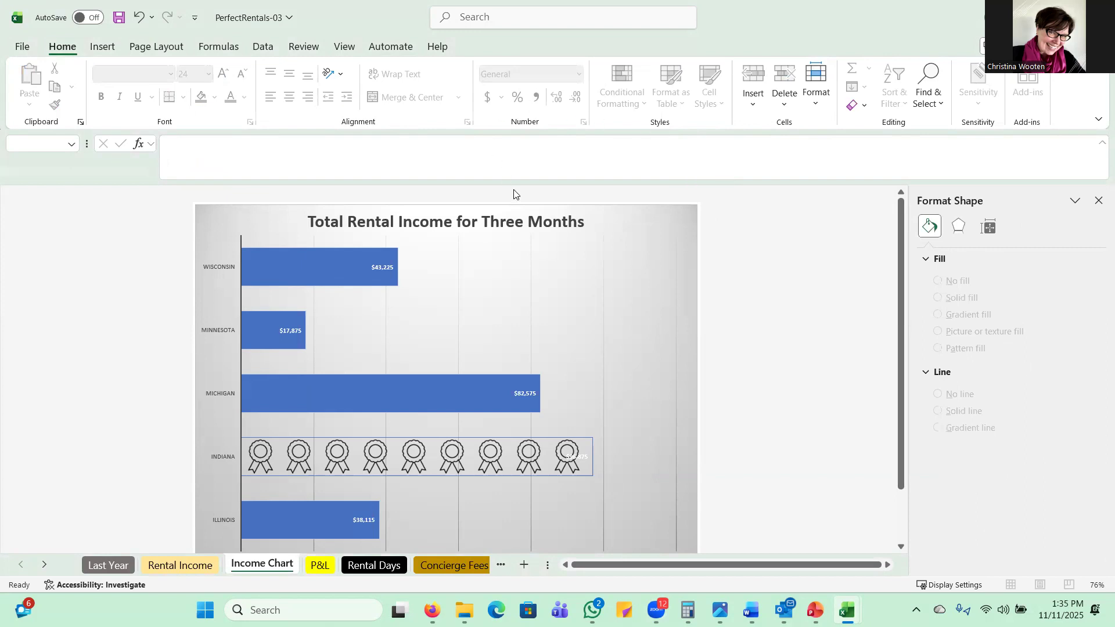
# Step: Apply the black-fill, hard-shadow WordArt style at the start of the gallery's third row to the chart title
pyautogui.click(500, 223)
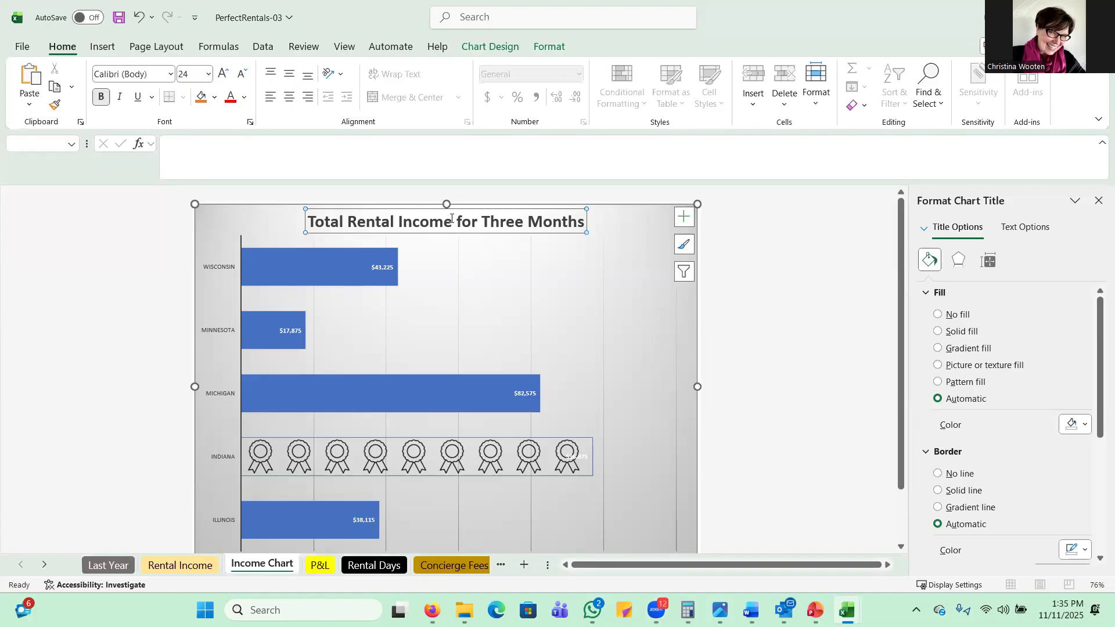
pyautogui.click(548, 49)
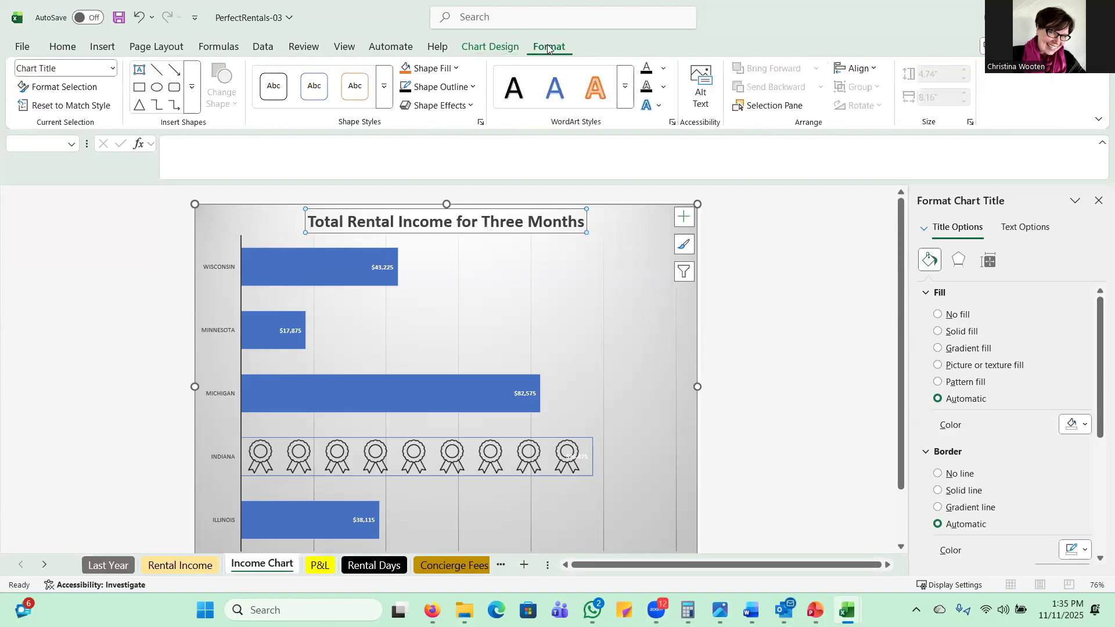
pyautogui.click(625, 89)
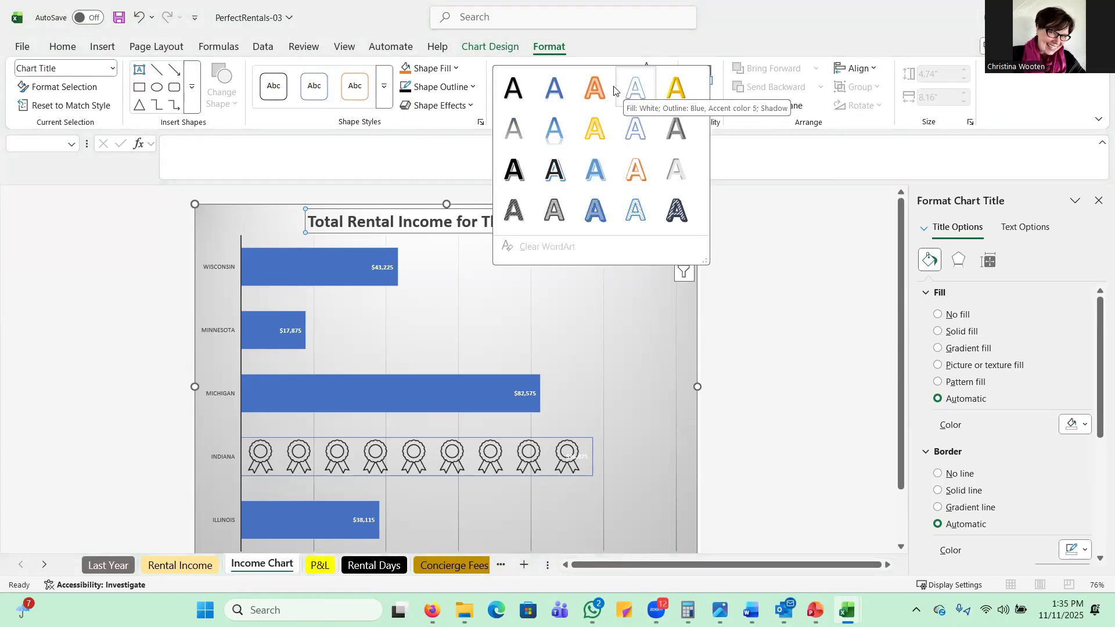
pyautogui.click(513, 171)
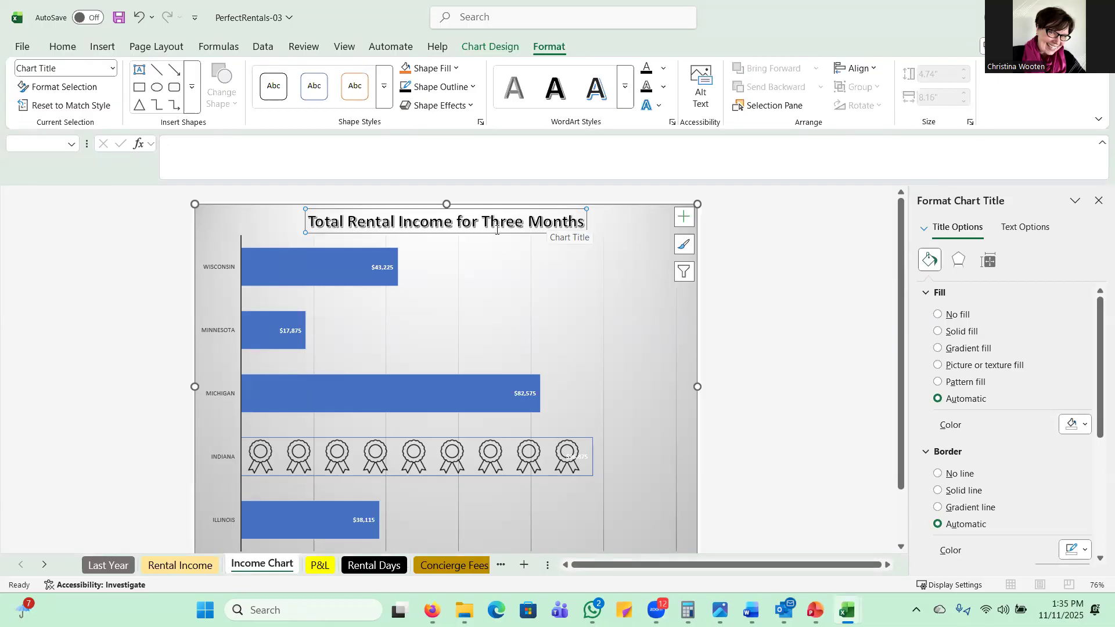
# Step: Remove the data labels from the bars of the Income Chart
pyautogui.scroll(-2, 749, 290)
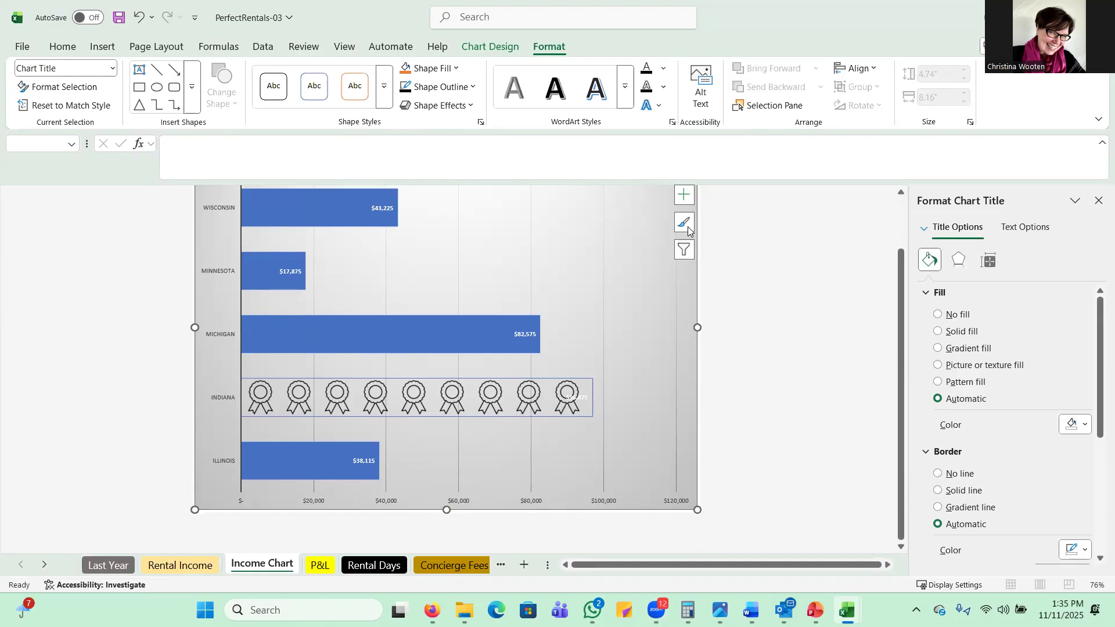
pyautogui.click(684, 197)
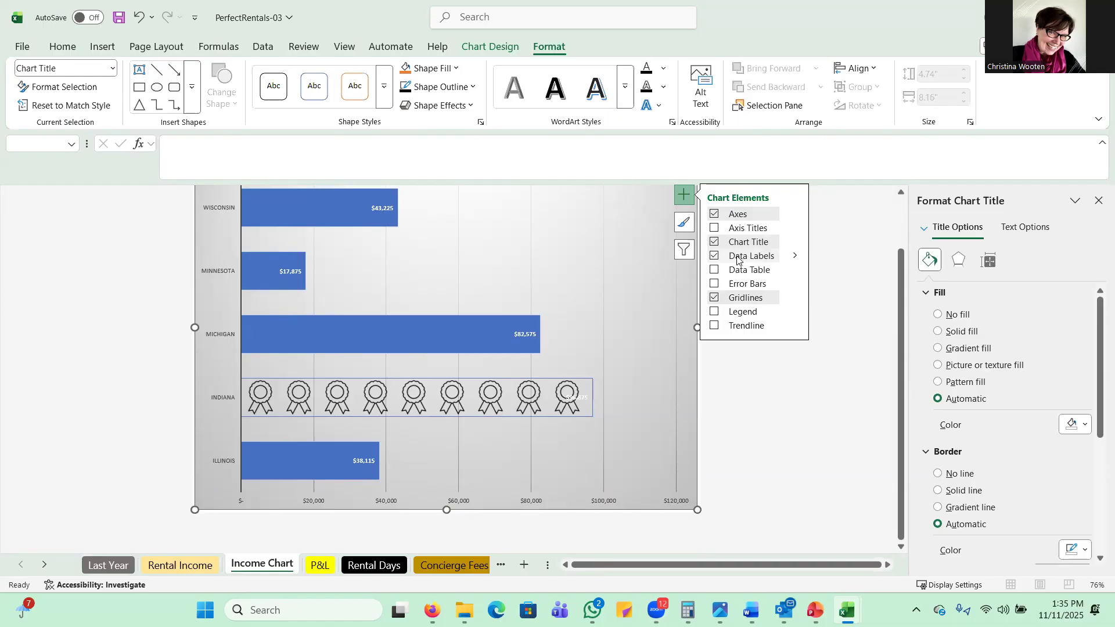
pyautogui.click(715, 257)
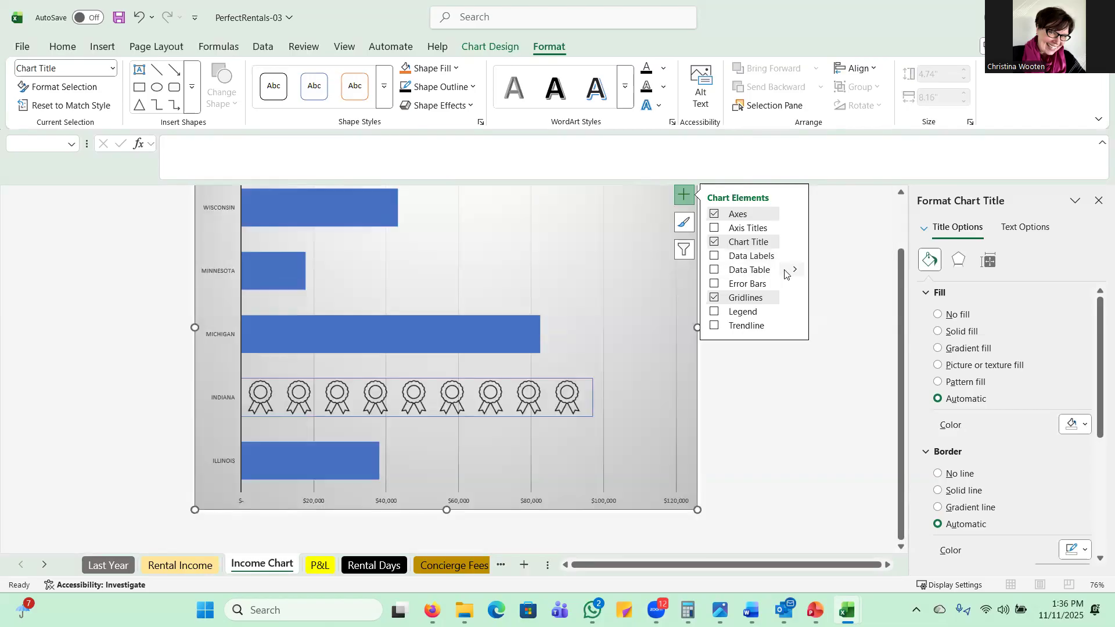
# Step: Add a data table with no legend keys below the chart and close the title formatting pane
pyautogui.click(715, 270)
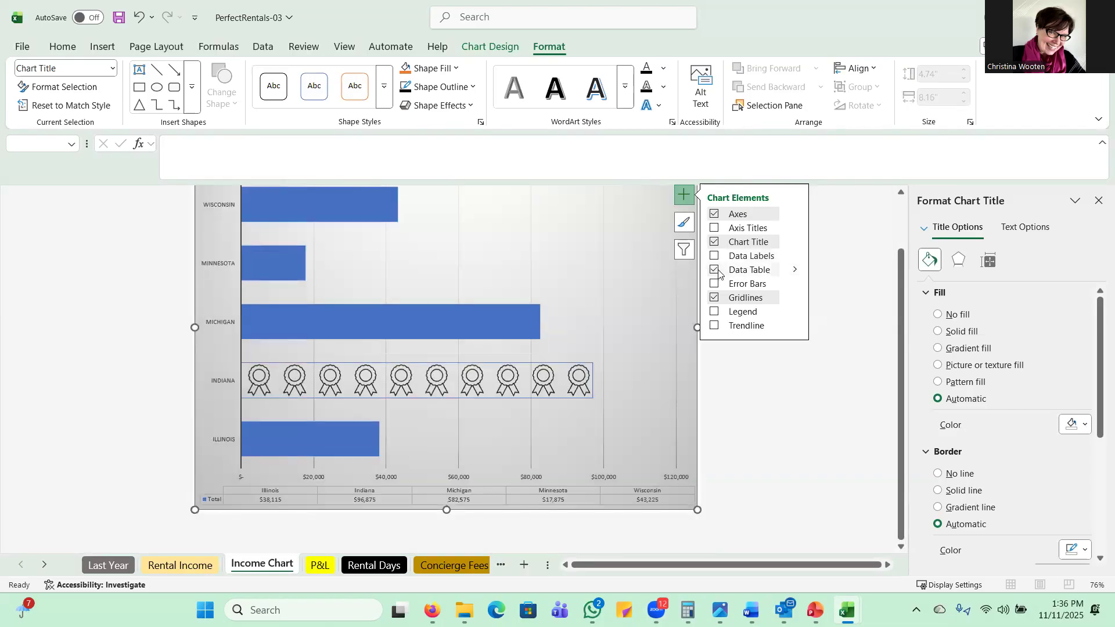
pyautogui.click(796, 271)
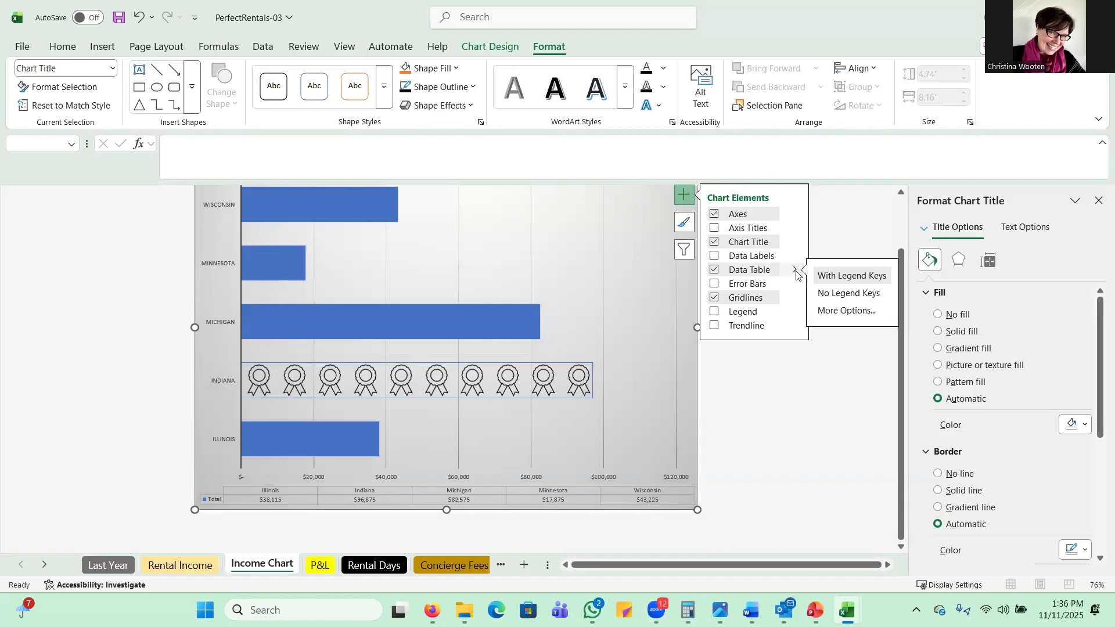
pyautogui.click(843, 296)
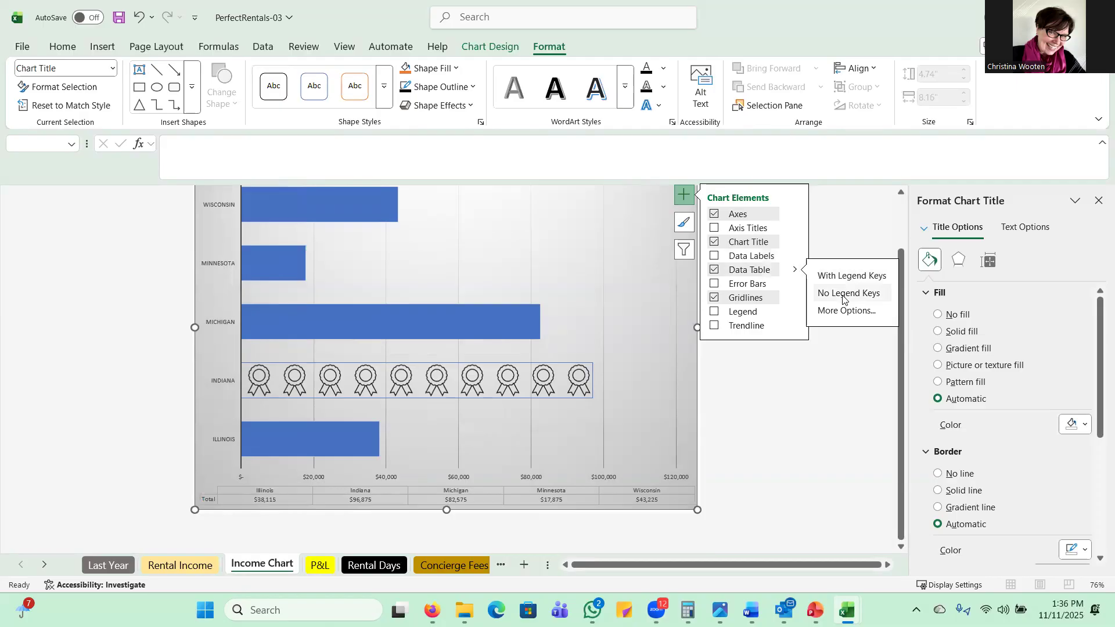
pyautogui.scroll(2, 844, 296)
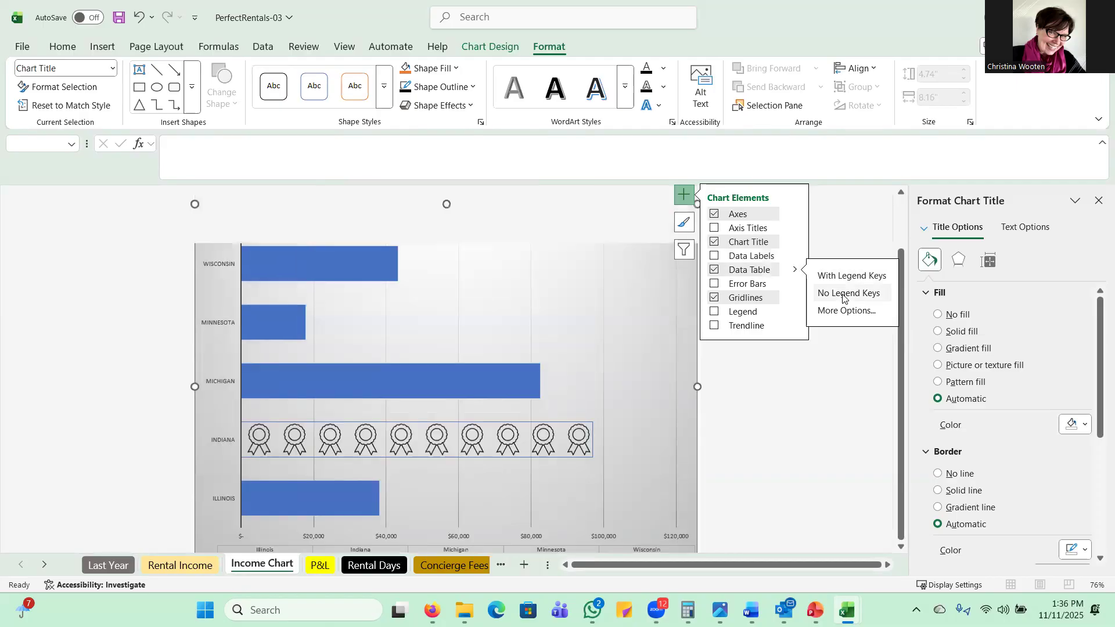
pyautogui.scroll(-2, 844, 297)
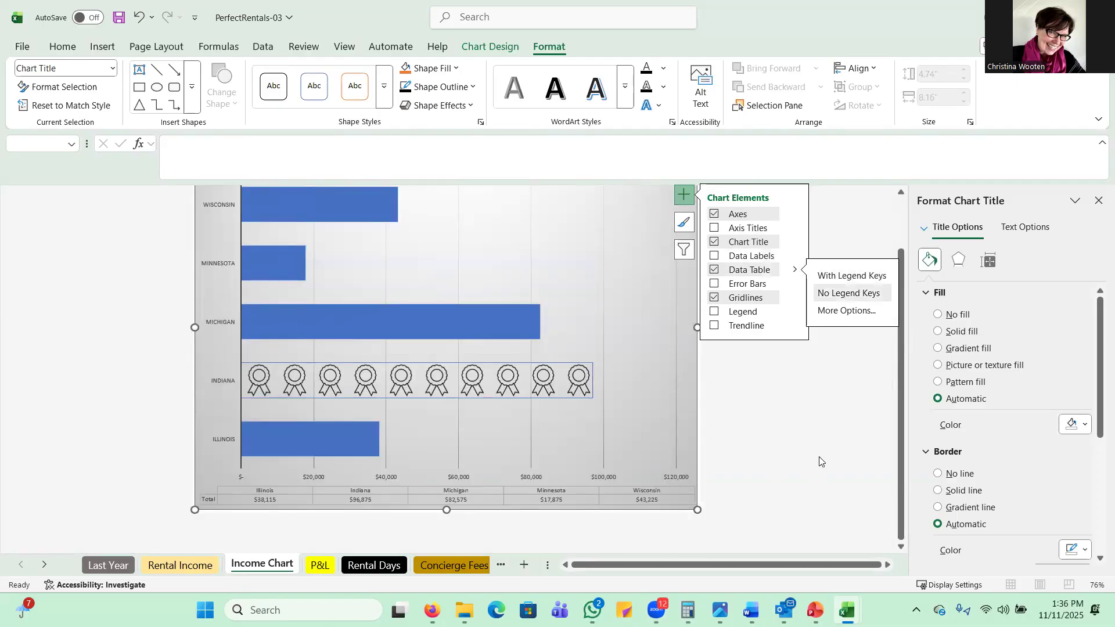
pyautogui.click(684, 196)
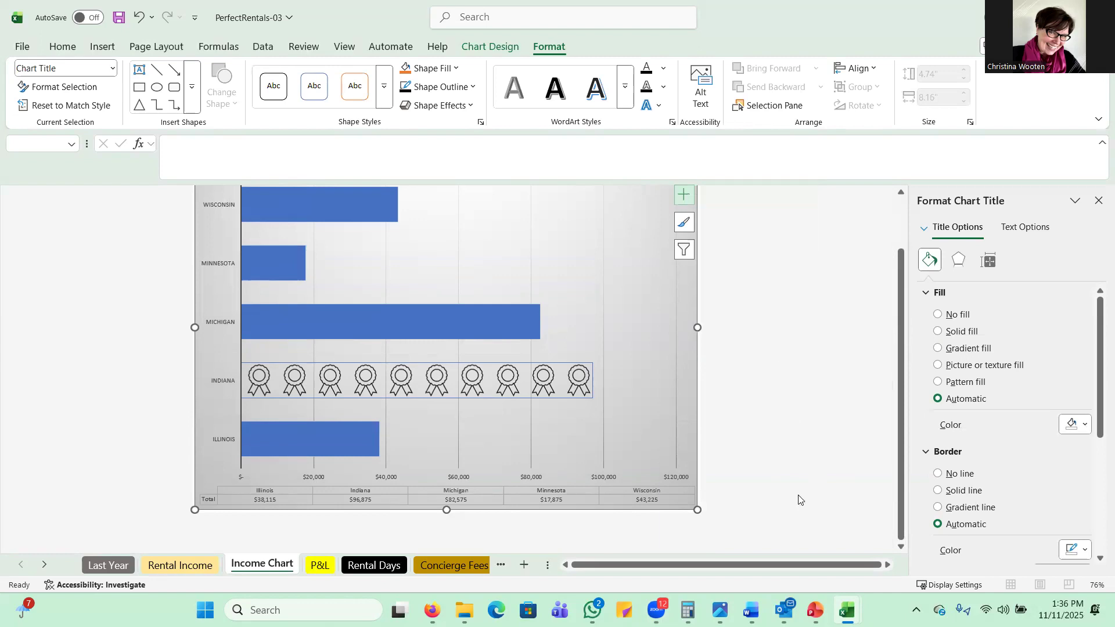
pyautogui.click(1098, 202)
# Step: Give the chart area the alt text "The values represent totals for June, July, and August. The data table below the chart clarifies the value."
pyautogui.scroll(-1, 903, 343)
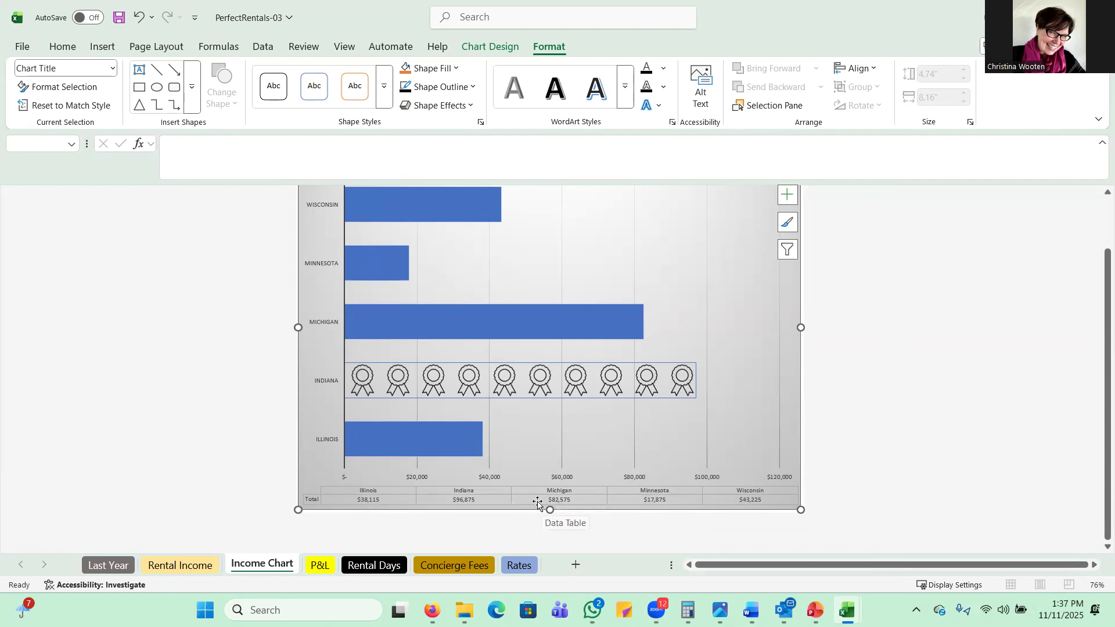
pyautogui.rightClick(793, 296)
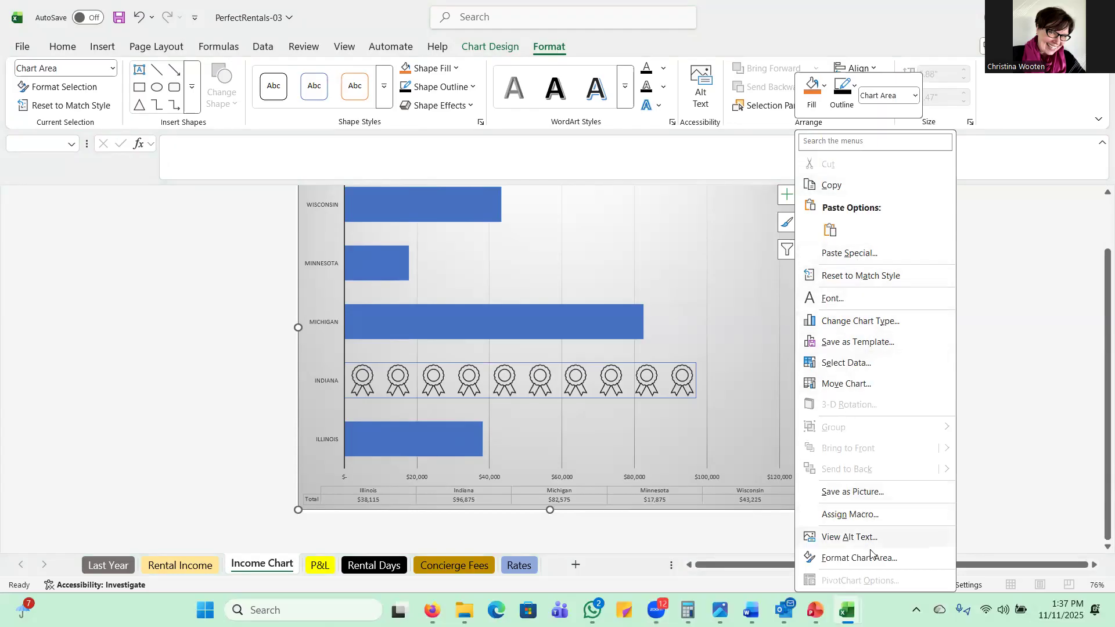
pyautogui.click(834, 544)
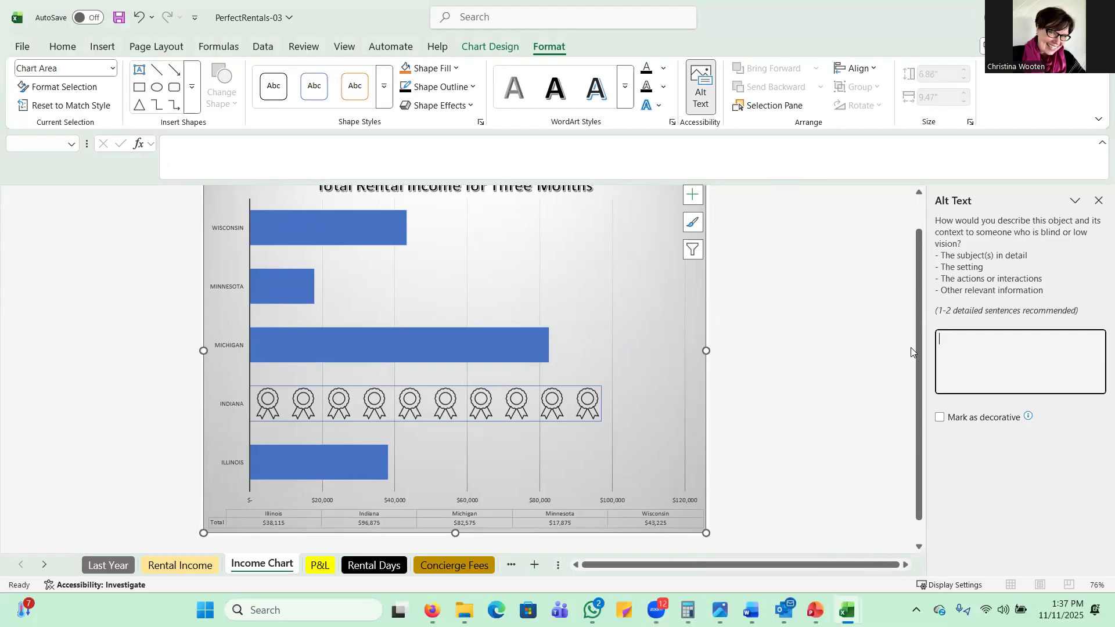
pyautogui.write('The values represent totals for June, July, and ')
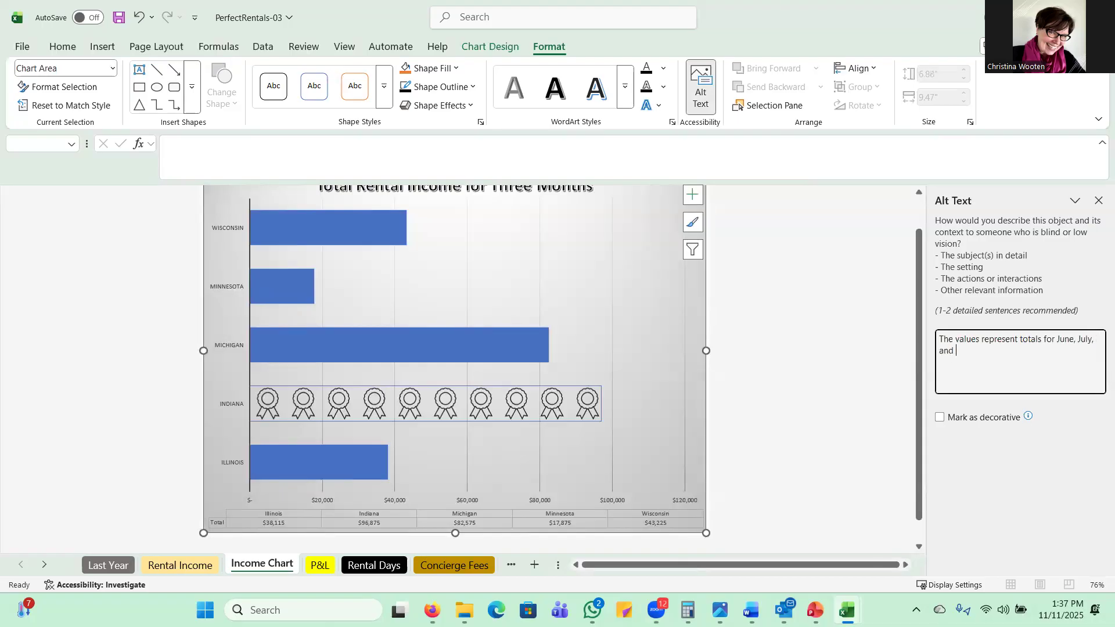
pyautogui.write('August. The data table below the chart')
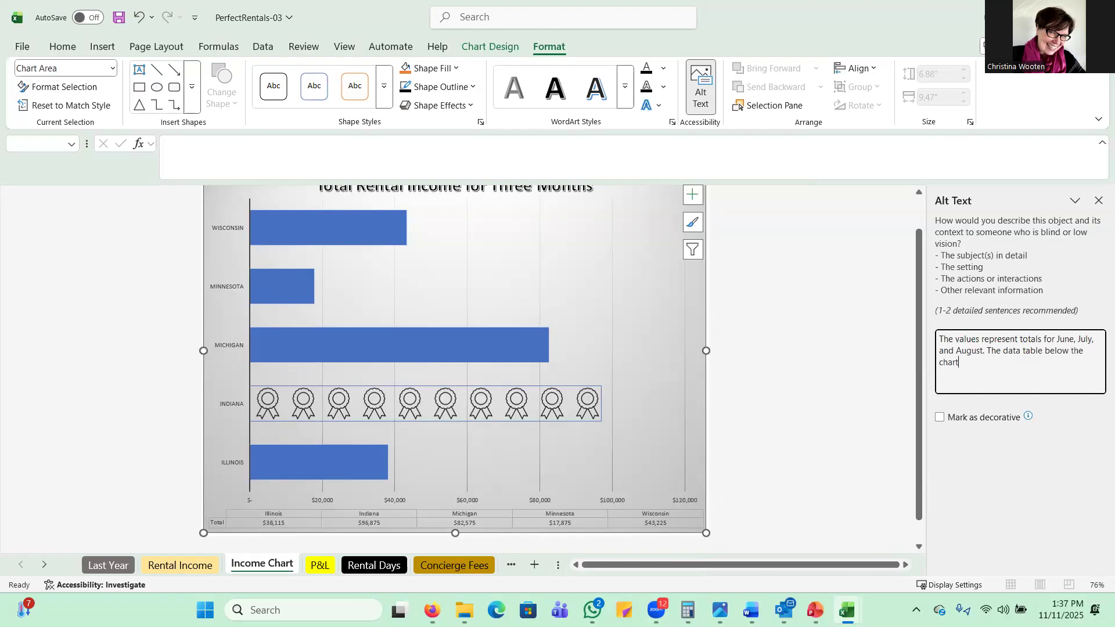
pyautogui.write(' clarifies the value.')
pyautogui.click(1099, 200)
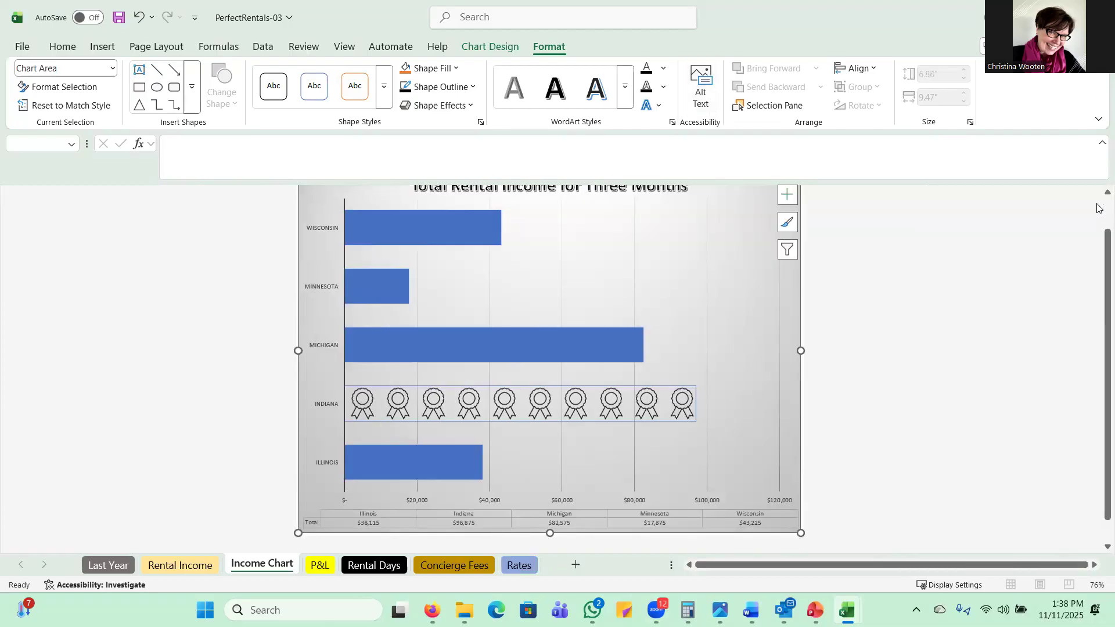